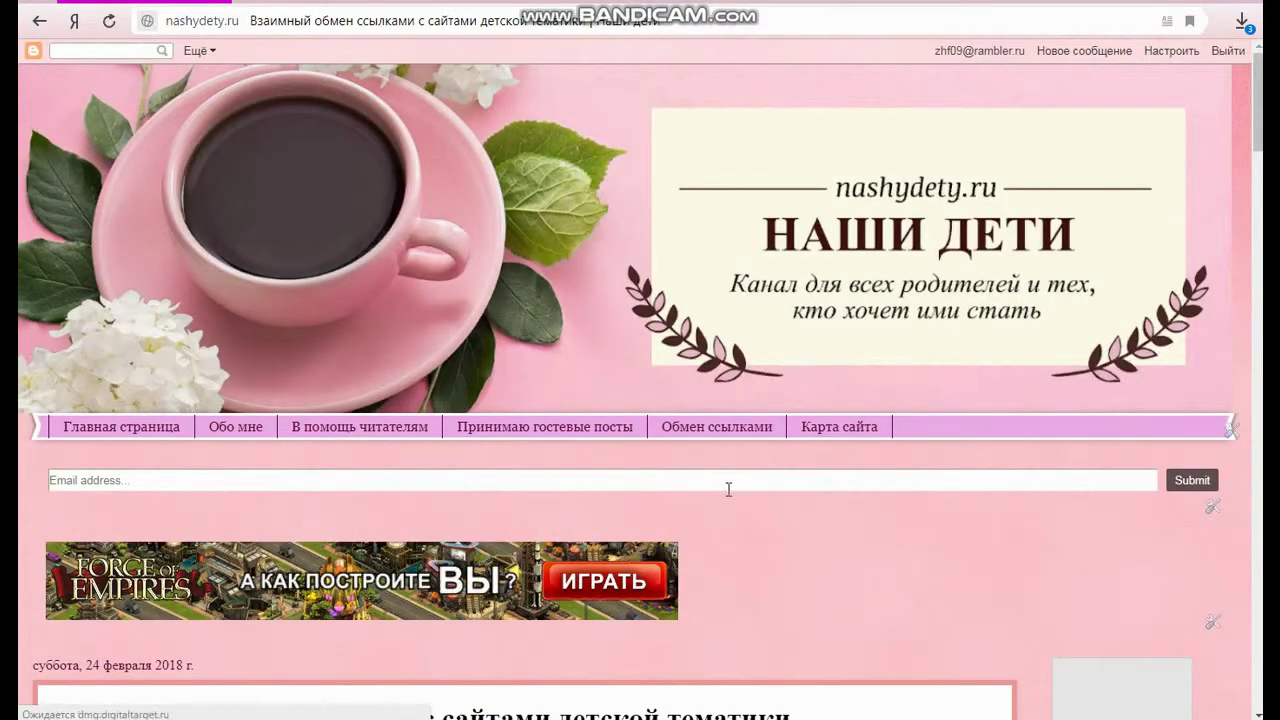
Step: Look through the blog's article on exchanging links and open the "Карта сайта" page
scroll(730, 487, down, 3)
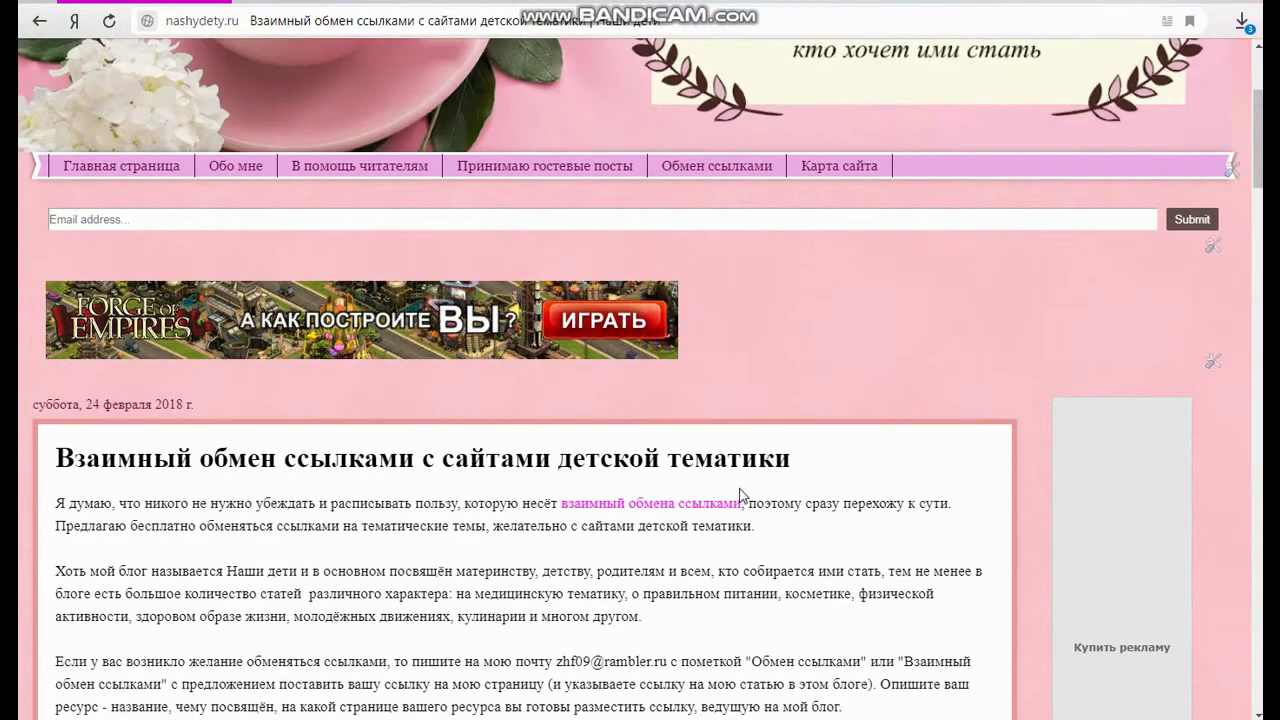
scroll(737, 489, down, 1)
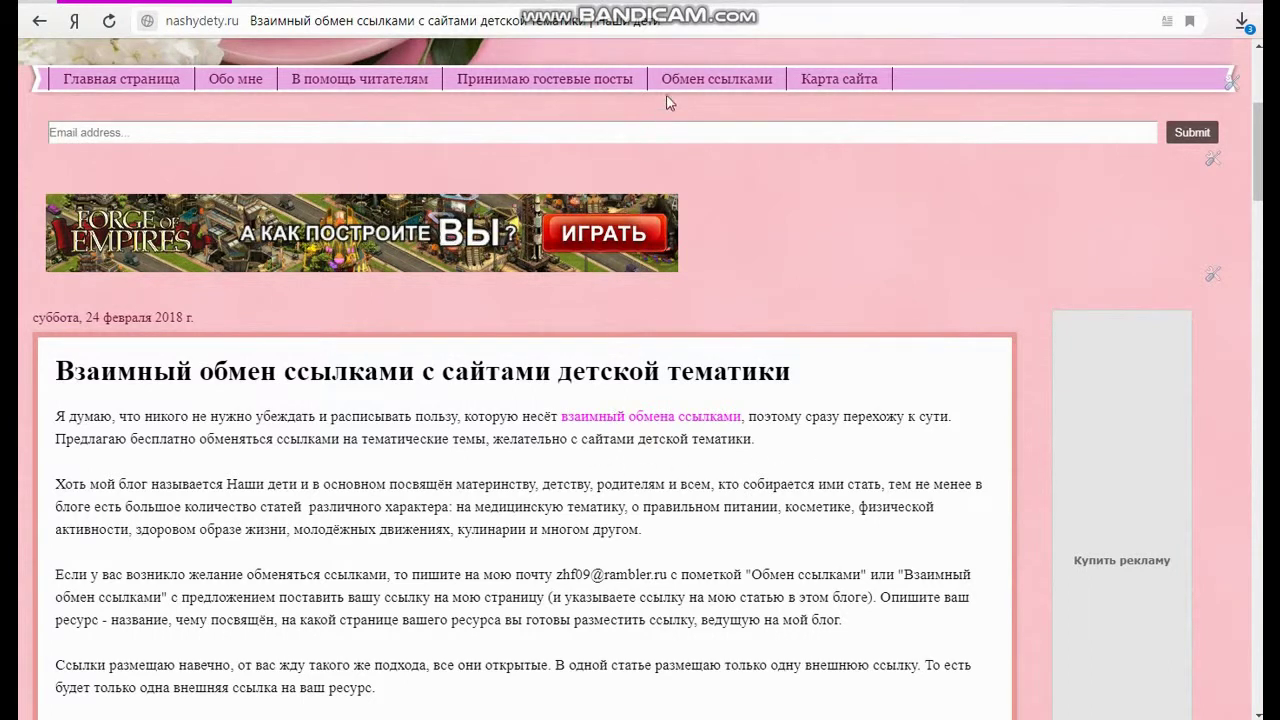
scroll(588, 396, down, 3)
scroll(588, 396, down, 1)
scroll(588, 400, up, 4)
scroll(790, 360, up, 1)
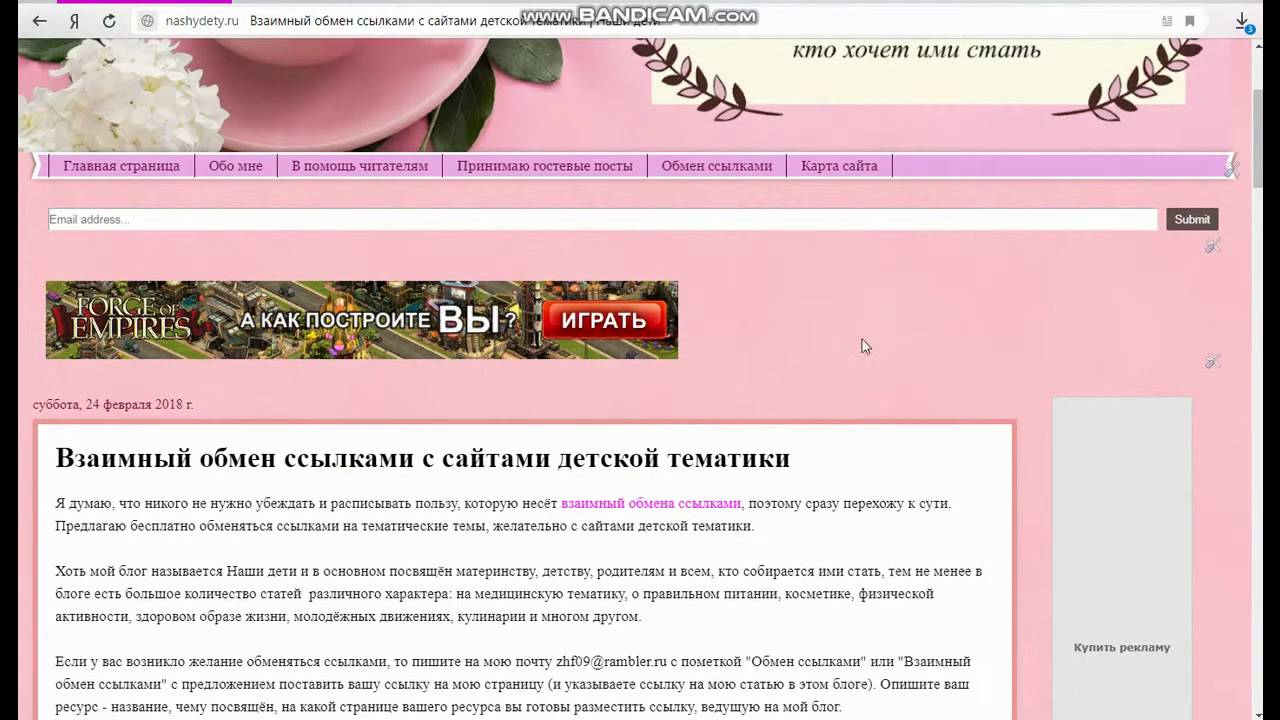
click(848, 168)
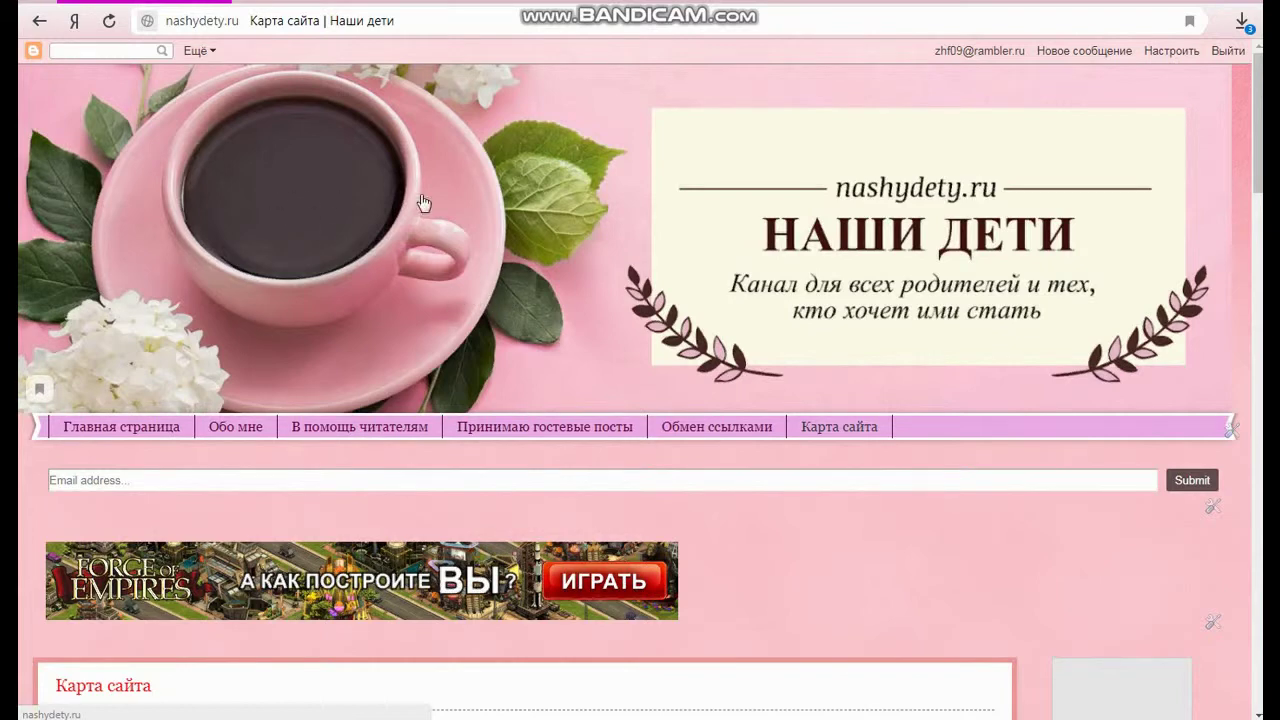
Step: Open the "Дизайн" section of the Blogger dashboard for this blog and examine its gadget layout from navbar to the footer sections
click(33, 53)
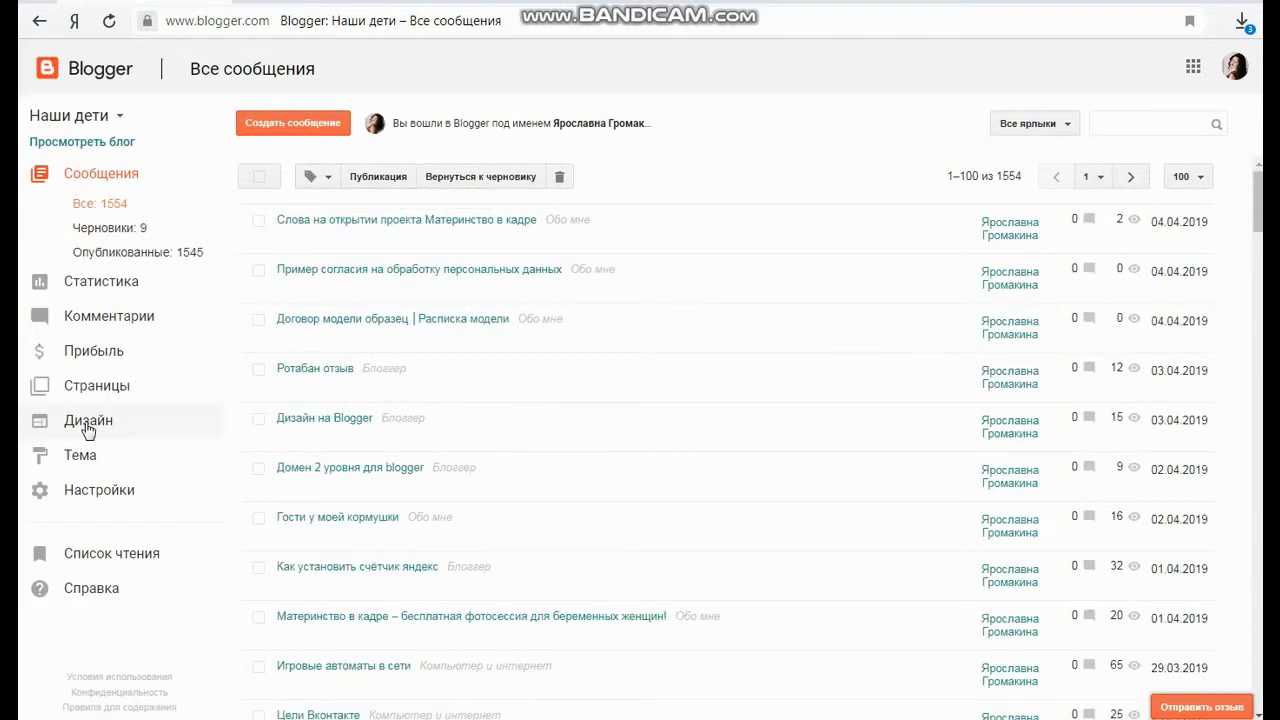
click(91, 424)
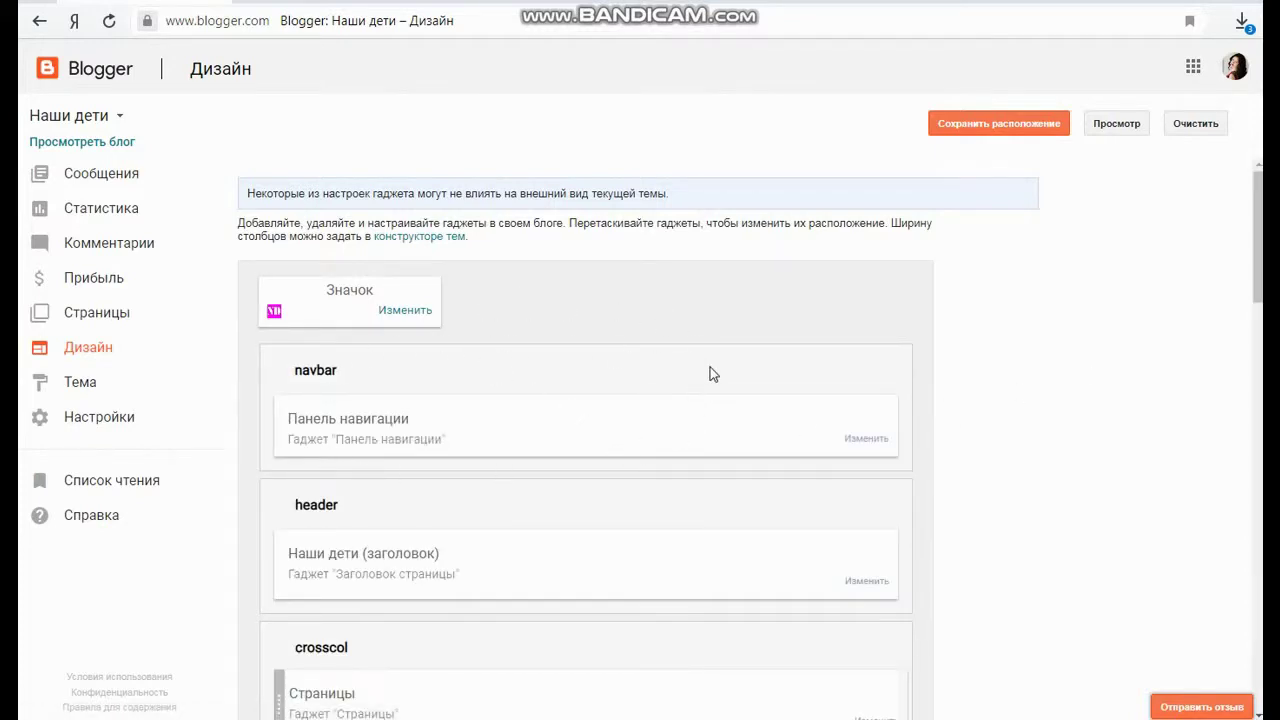
scroll(712, 373, down, 1)
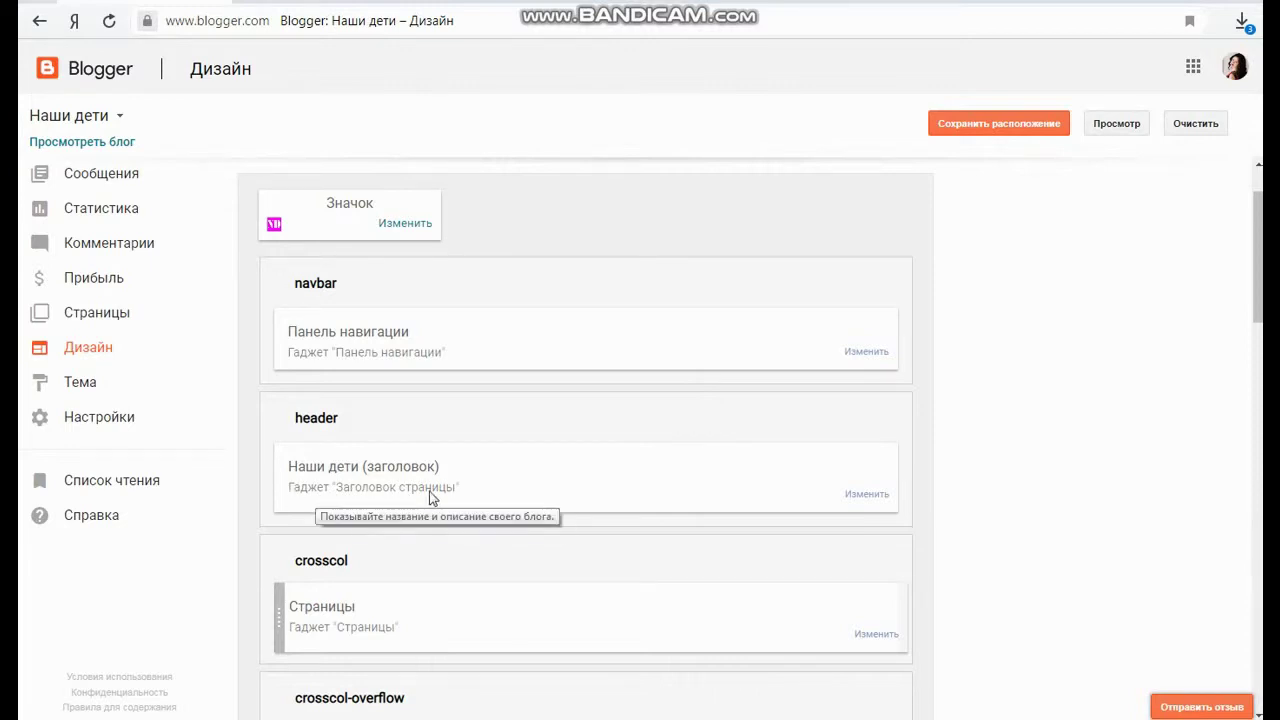
scroll(403, 436, down, 2)
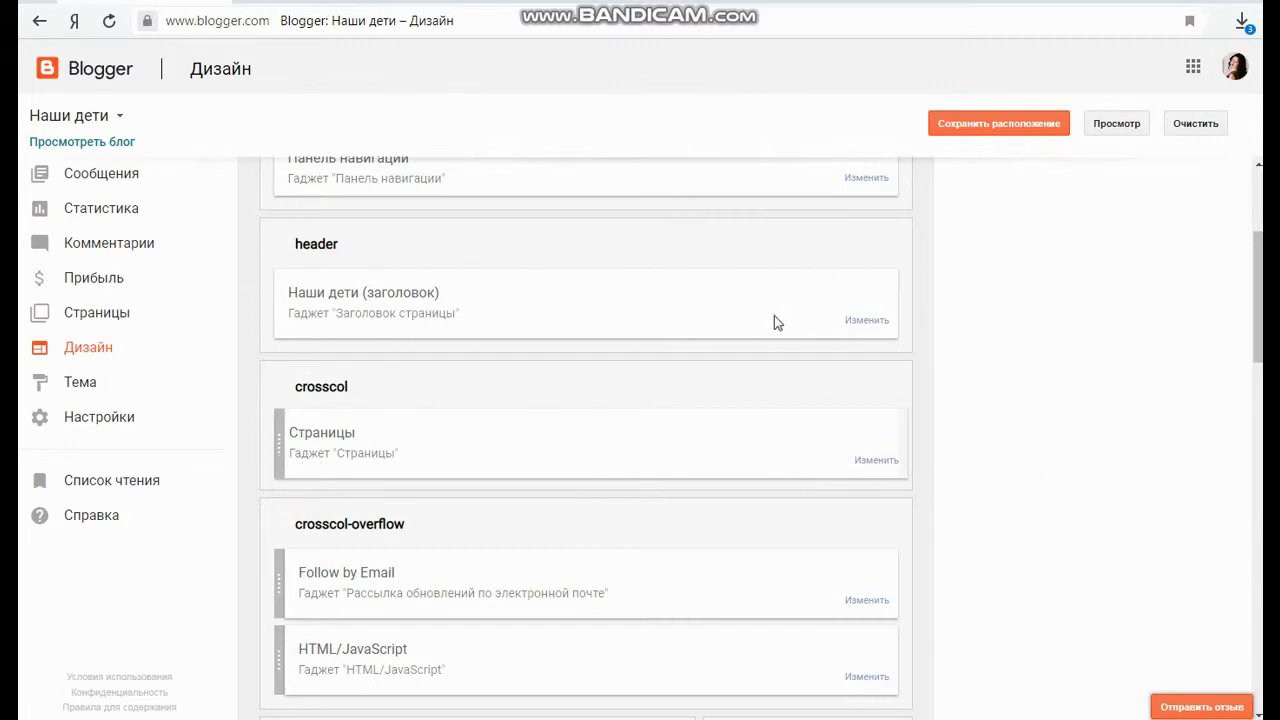
scroll(491, 434, down, 3)
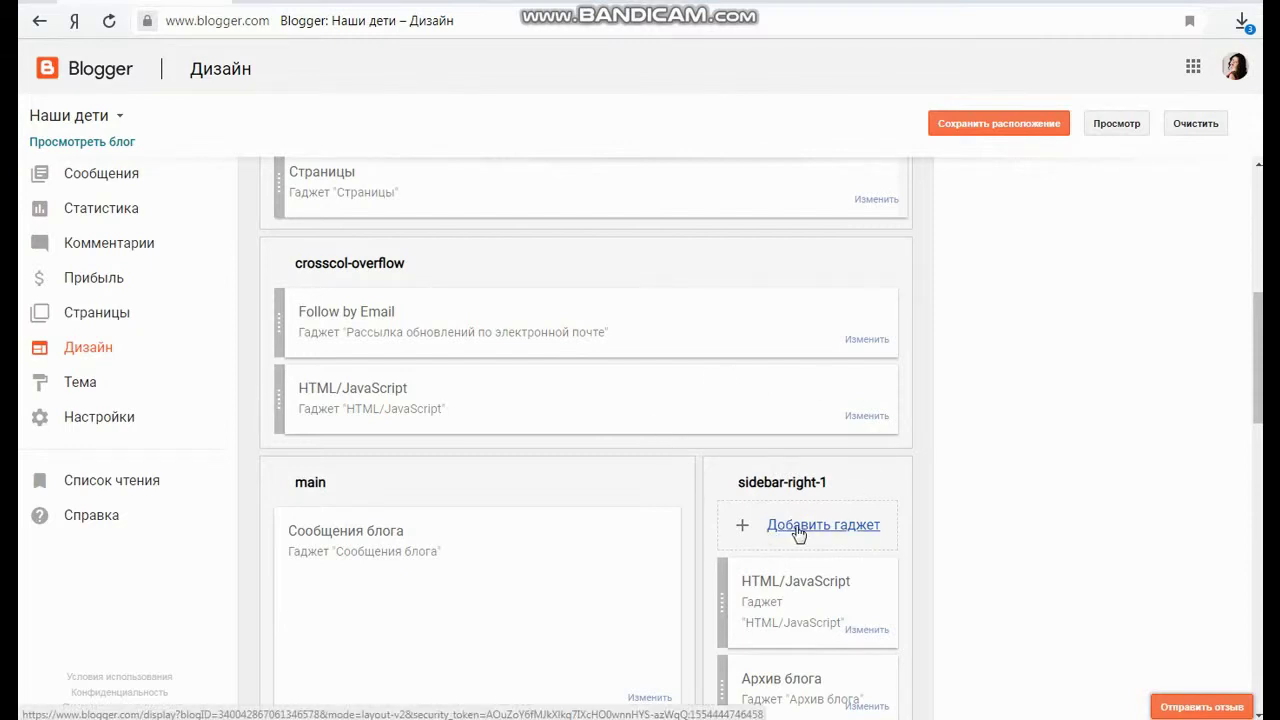
scroll(313, 332, up, 3)
scroll(715, 505, down, 15)
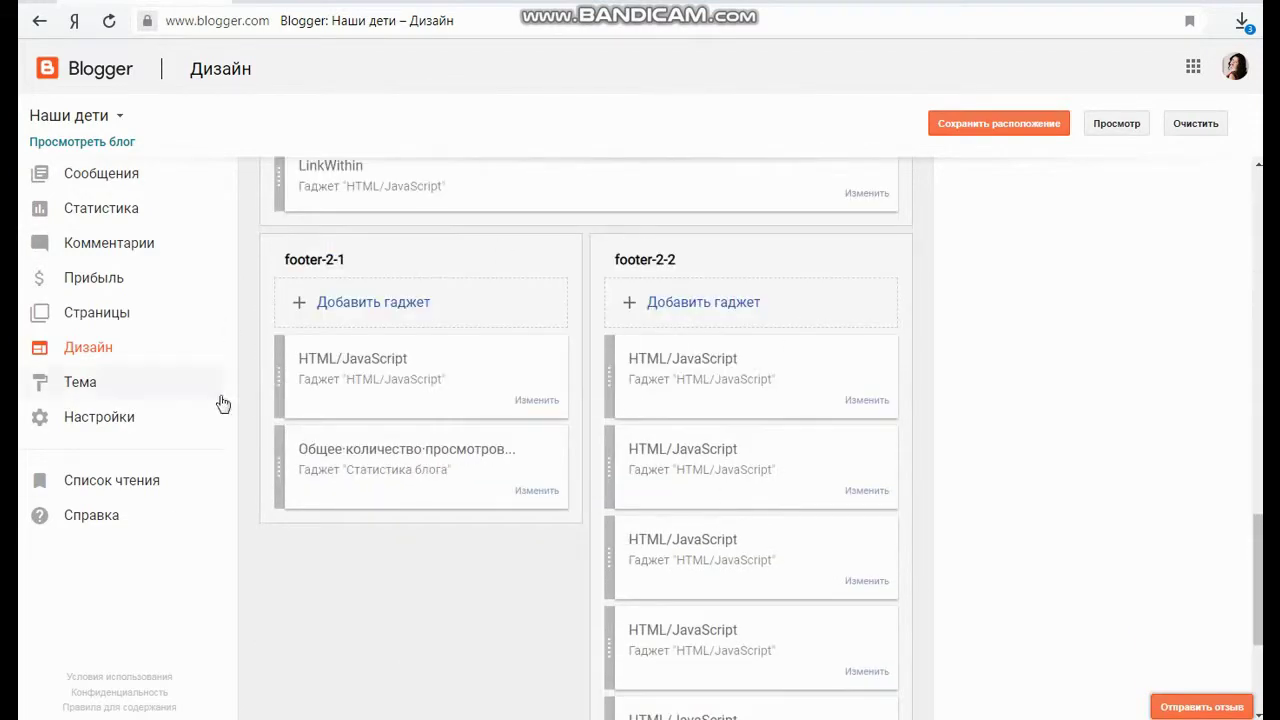
scroll(646, 403, up, 6)
scroll(752, 413, up, 2)
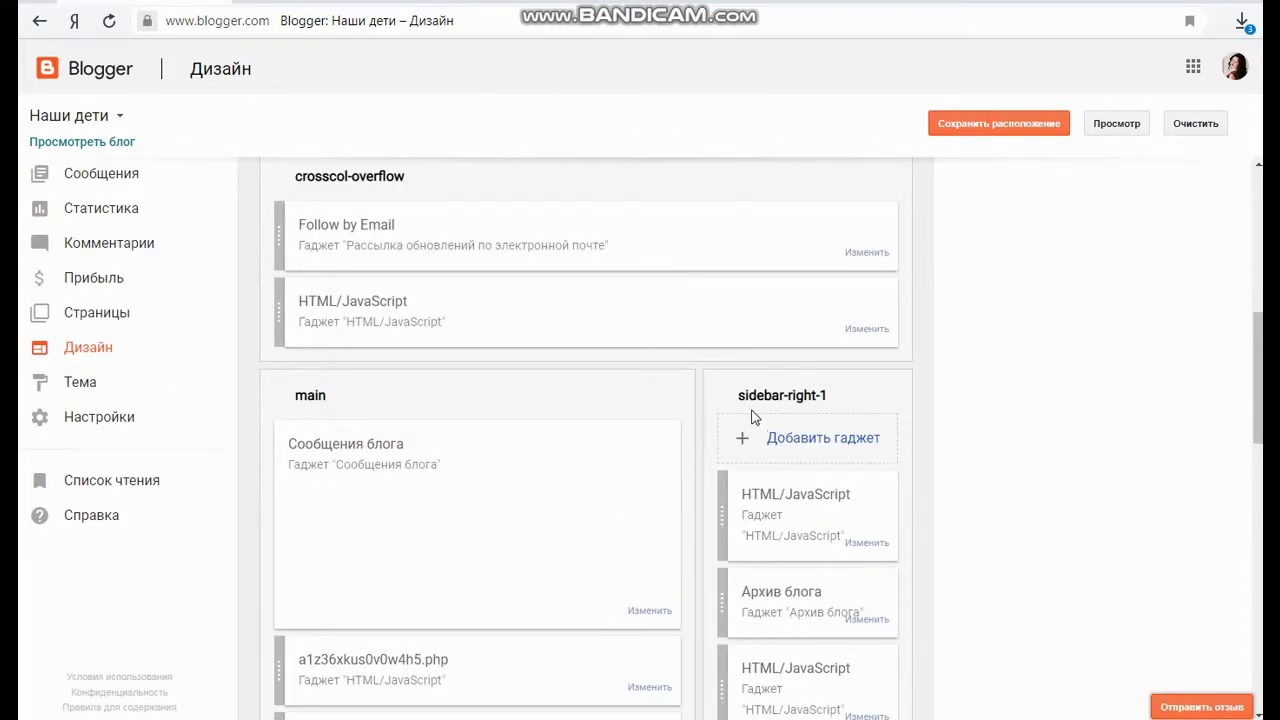
Step: Open the list of gadgets that can be added to the sidebar-right-1 section, look through it and close it without adding any
click(812, 443)
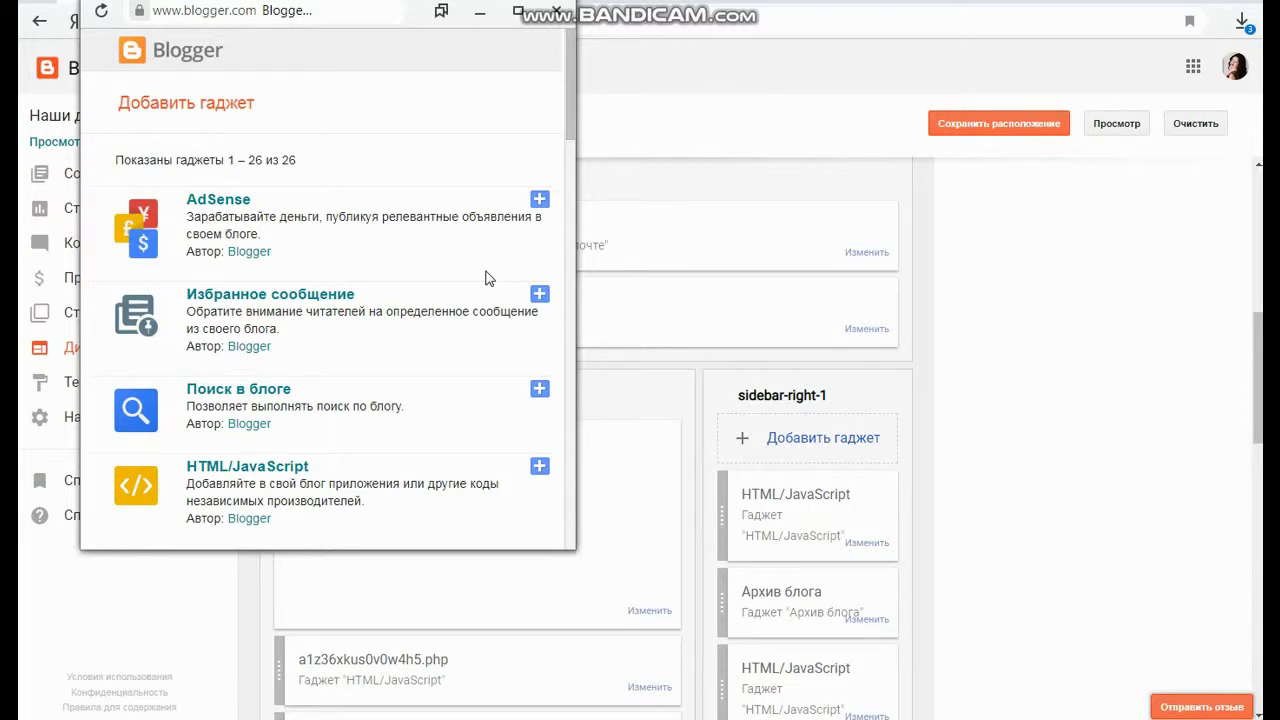
scroll(487, 278, down, 4)
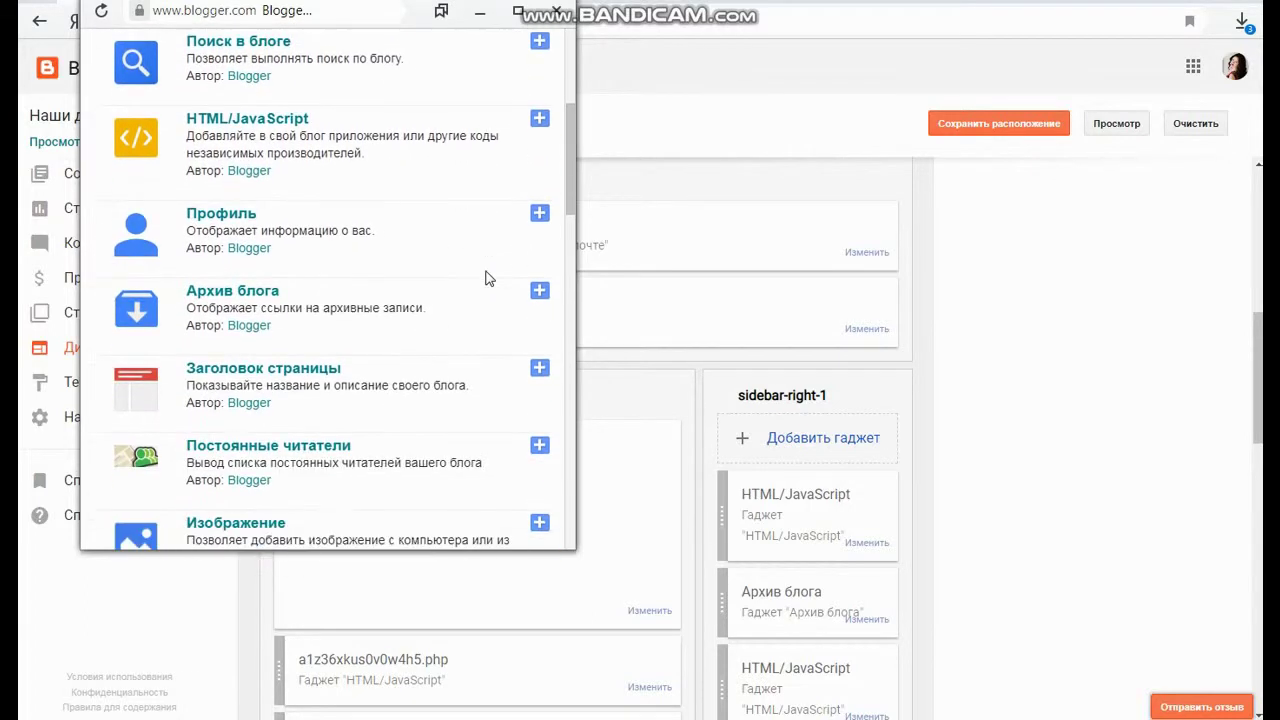
scroll(487, 278, down, 5)
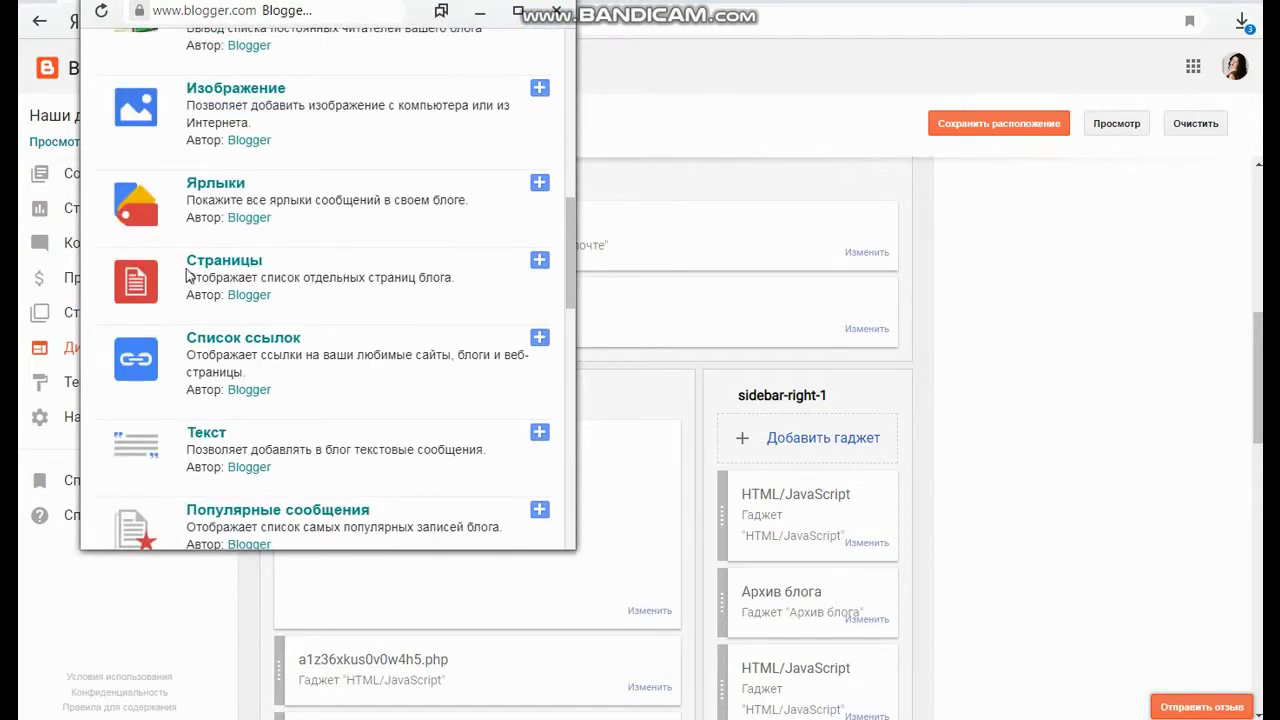
scroll(334, 275, down, 2)
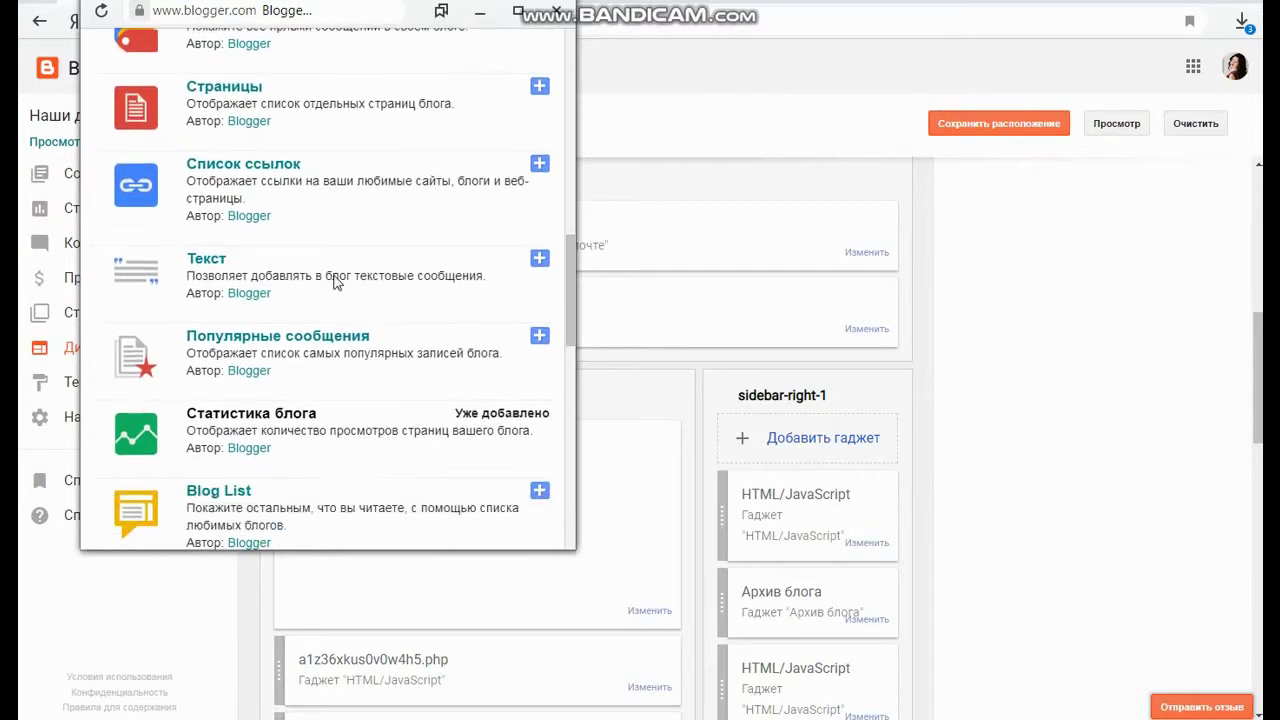
scroll(334, 275, down, 5)
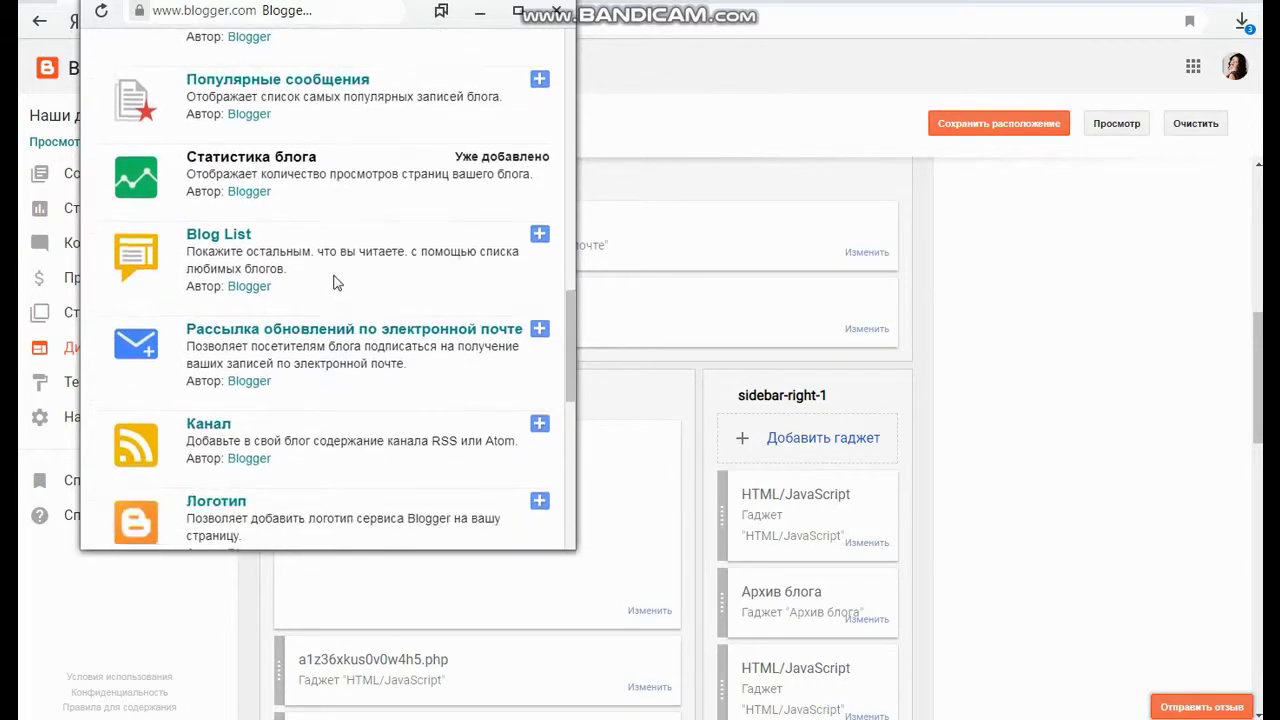
scroll(334, 277, down, 4)
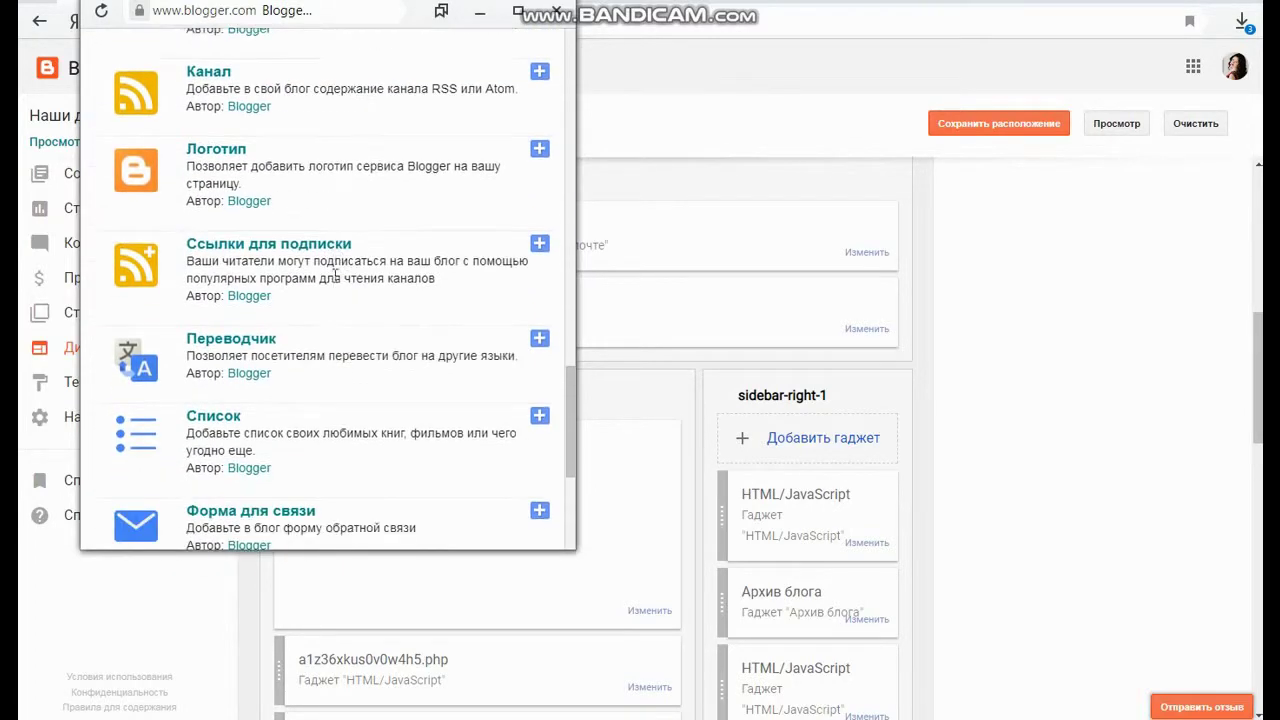
scroll(334, 280, down, 2)
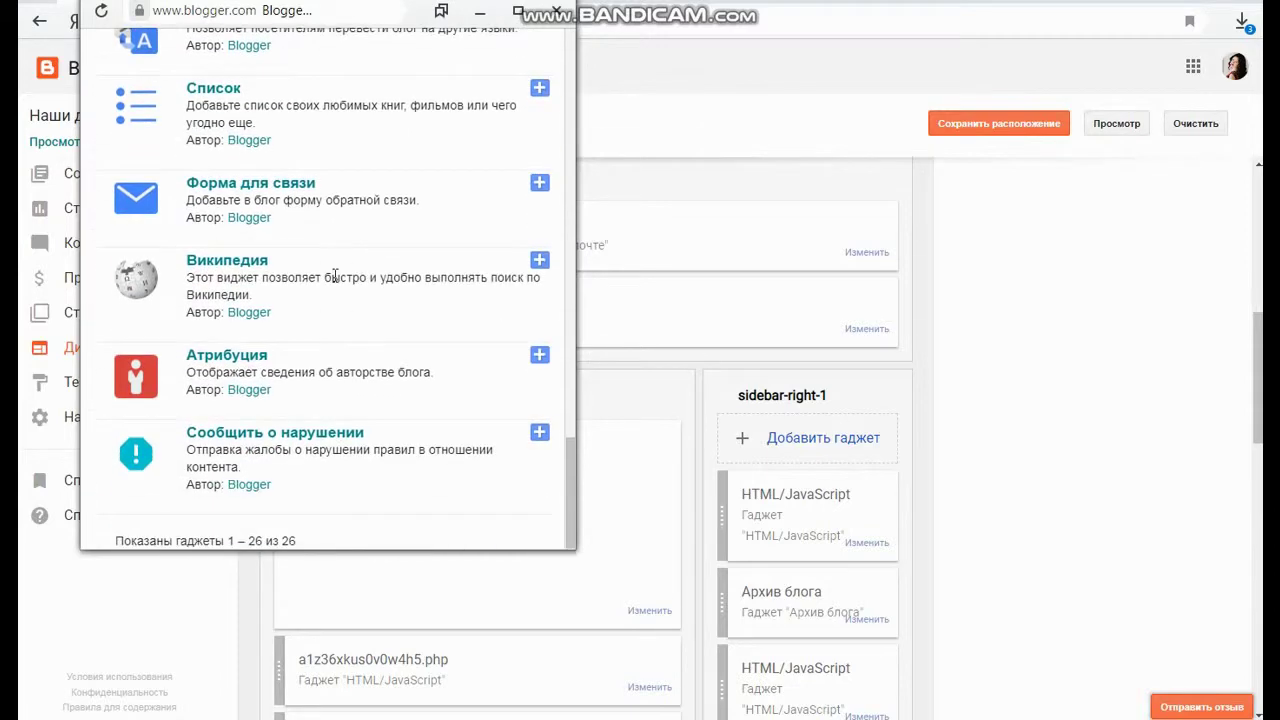
scroll(334, 275, up, 10)
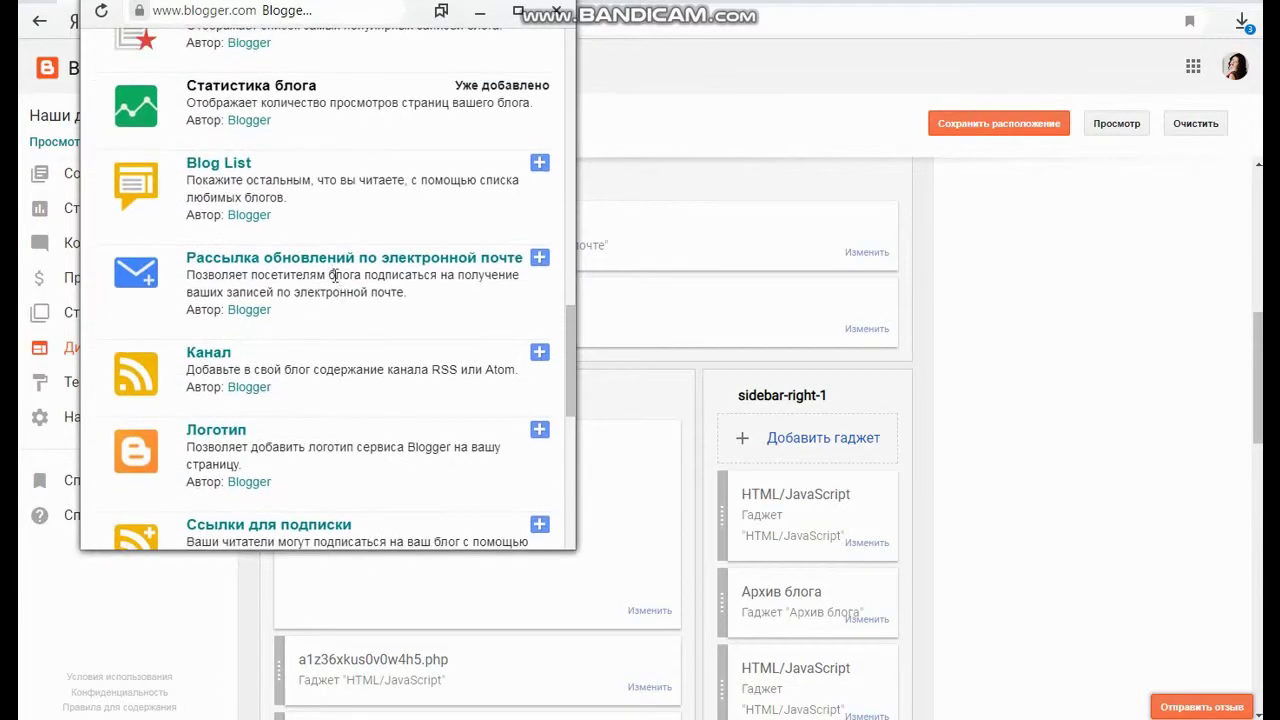
scroll(334, 276, up, 2)
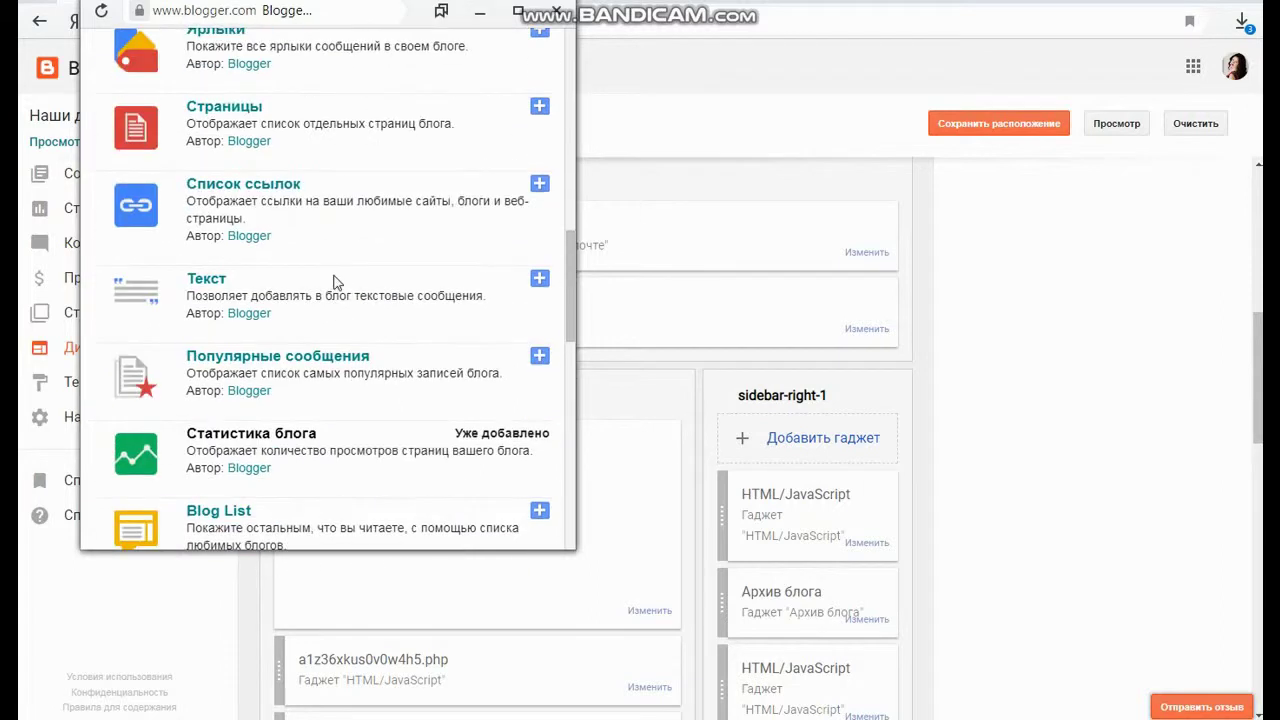
scroll(334, 282, up, 1)
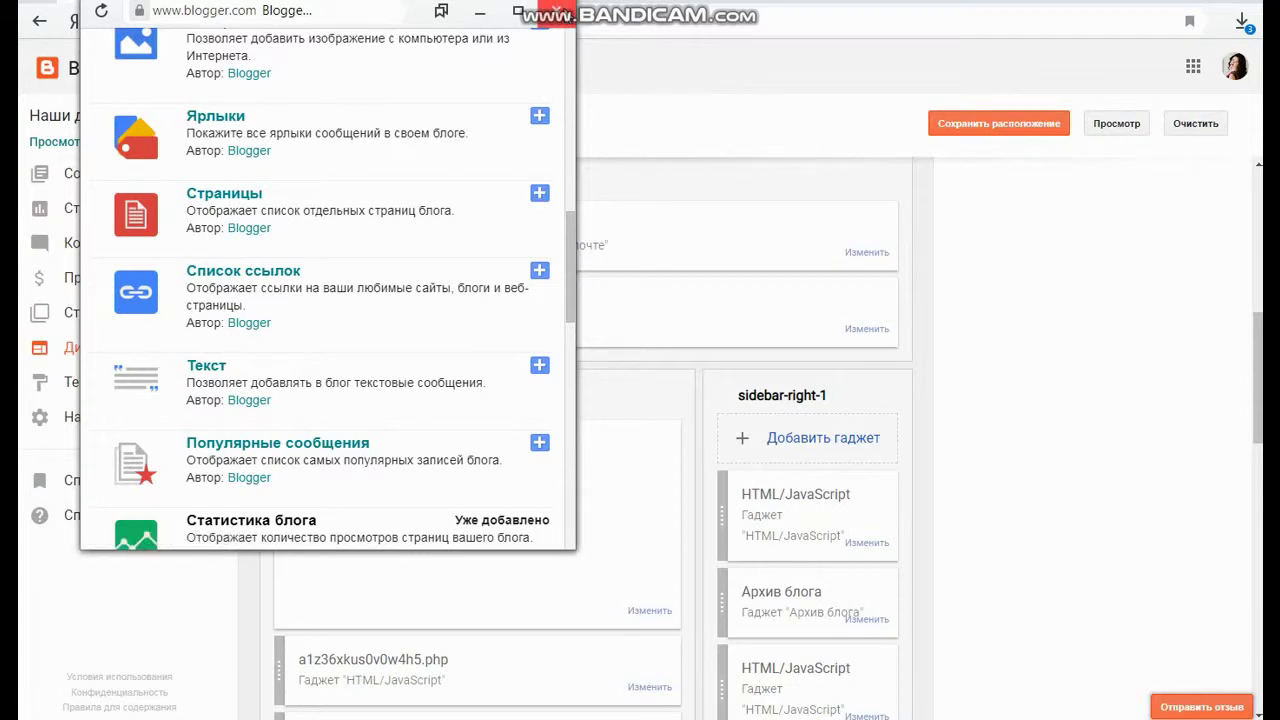
click(557, 11)
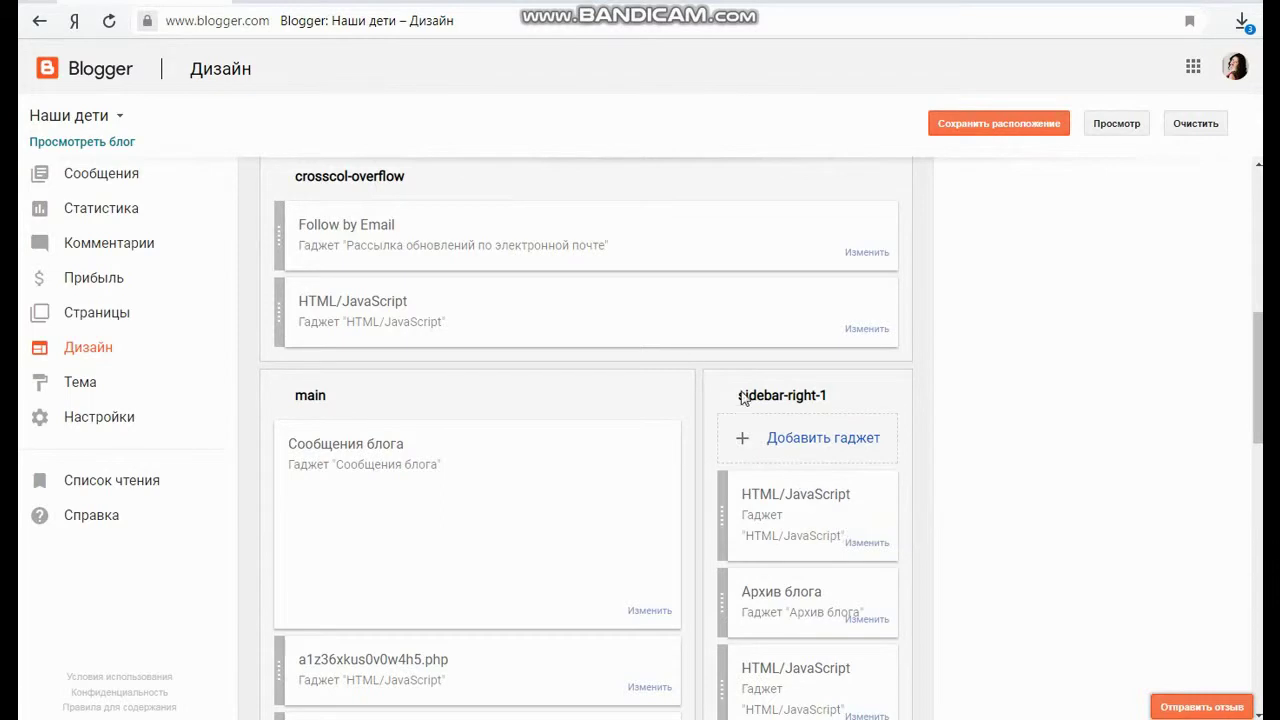
Step: Open the settings of the "Страницы" gadget in the crosscol section and examine its displayed pages and their order
scroll(620, 220, up, 2)
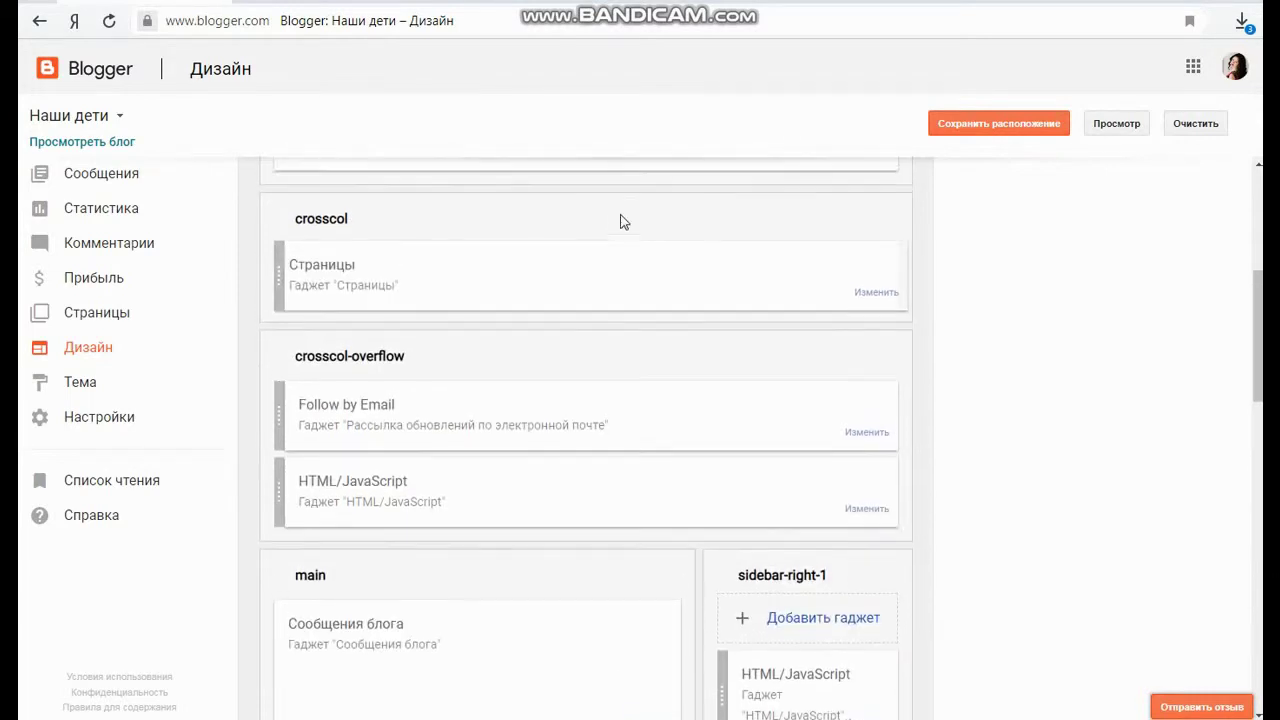
scroll(620, 220, up, 1)
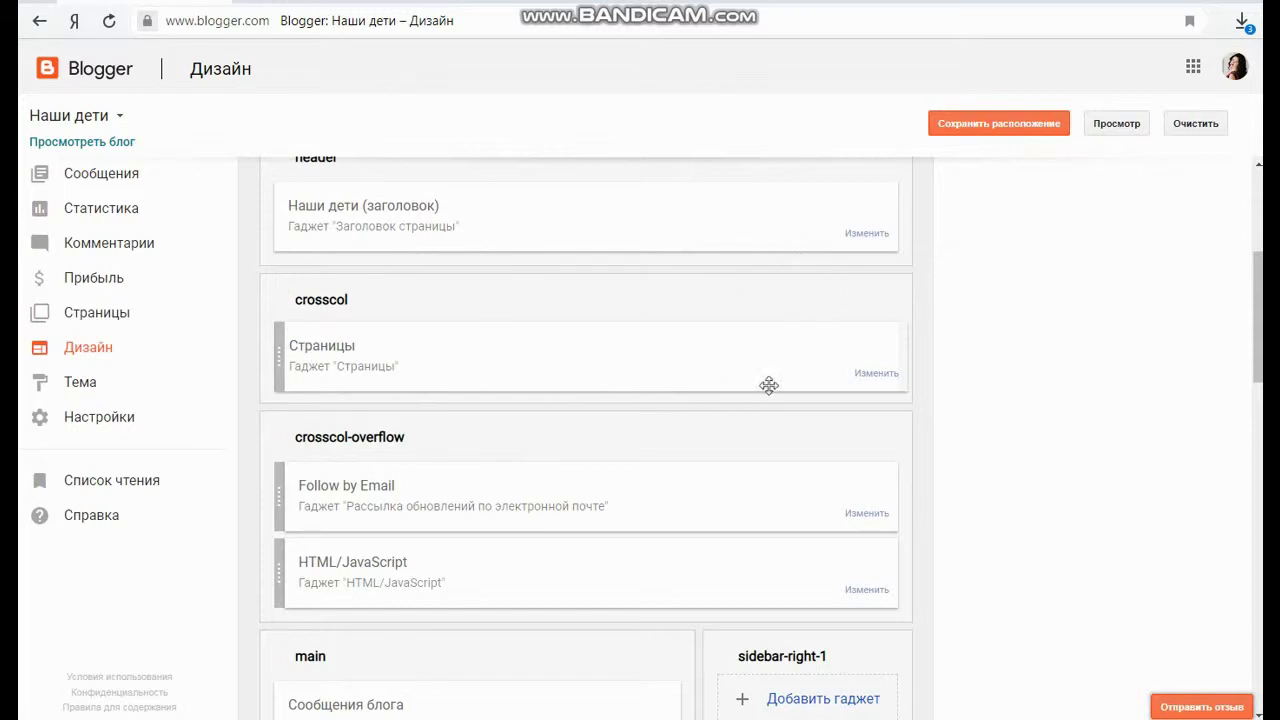
click(871, 372)
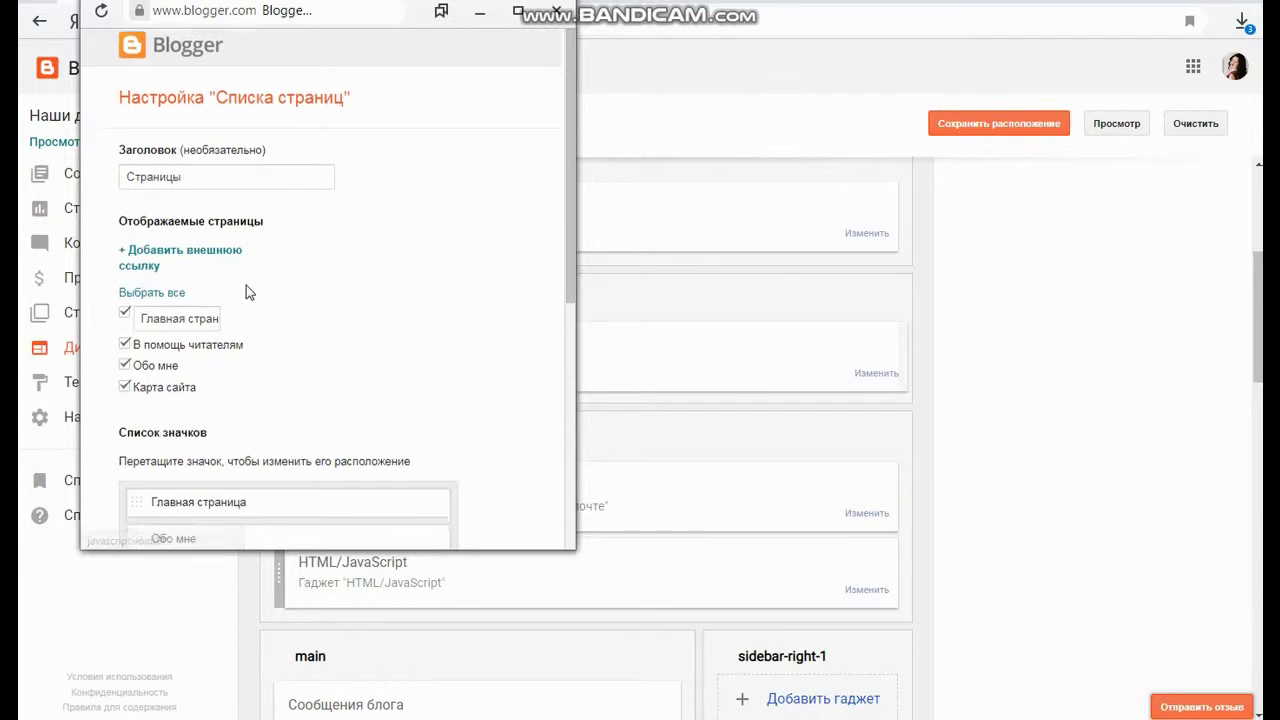
scroll(246, 285, down, 2)
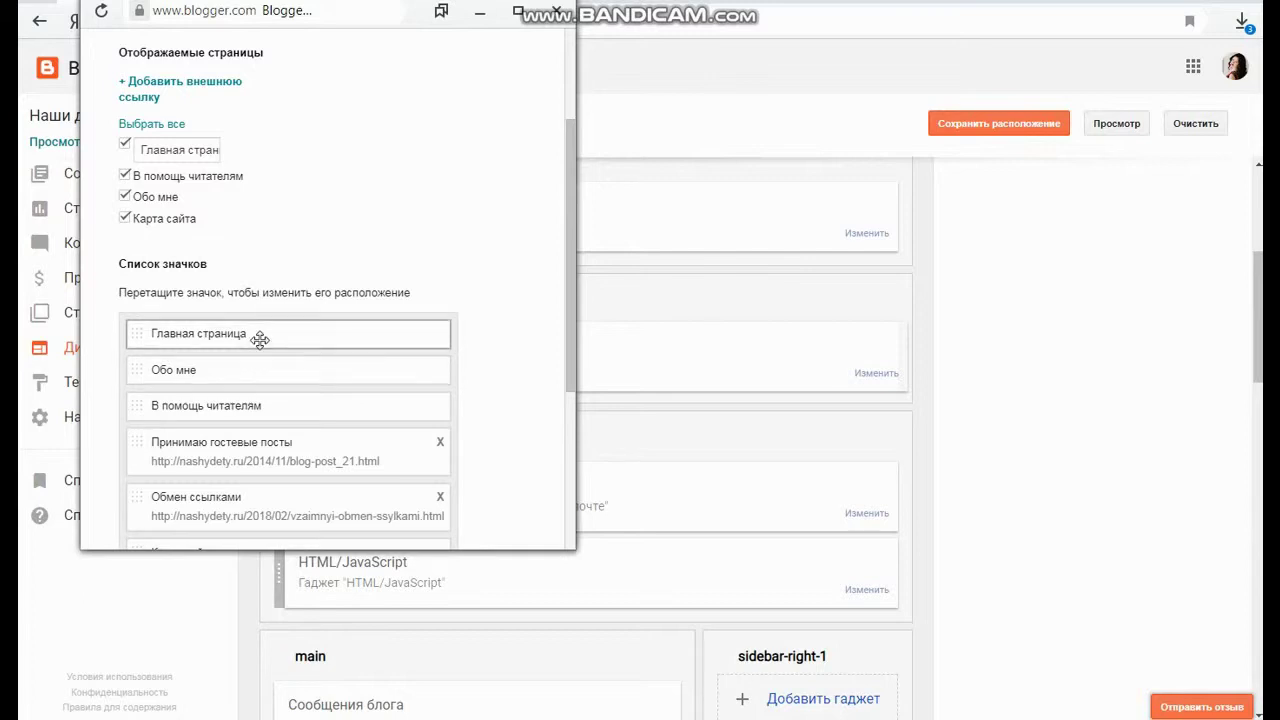
mouse_move(263, 337)
mouse_down()
mouse_move(257, 369)
mouse_move(258, 336)
mouse_up()
scroll(417, 450, down, 1)
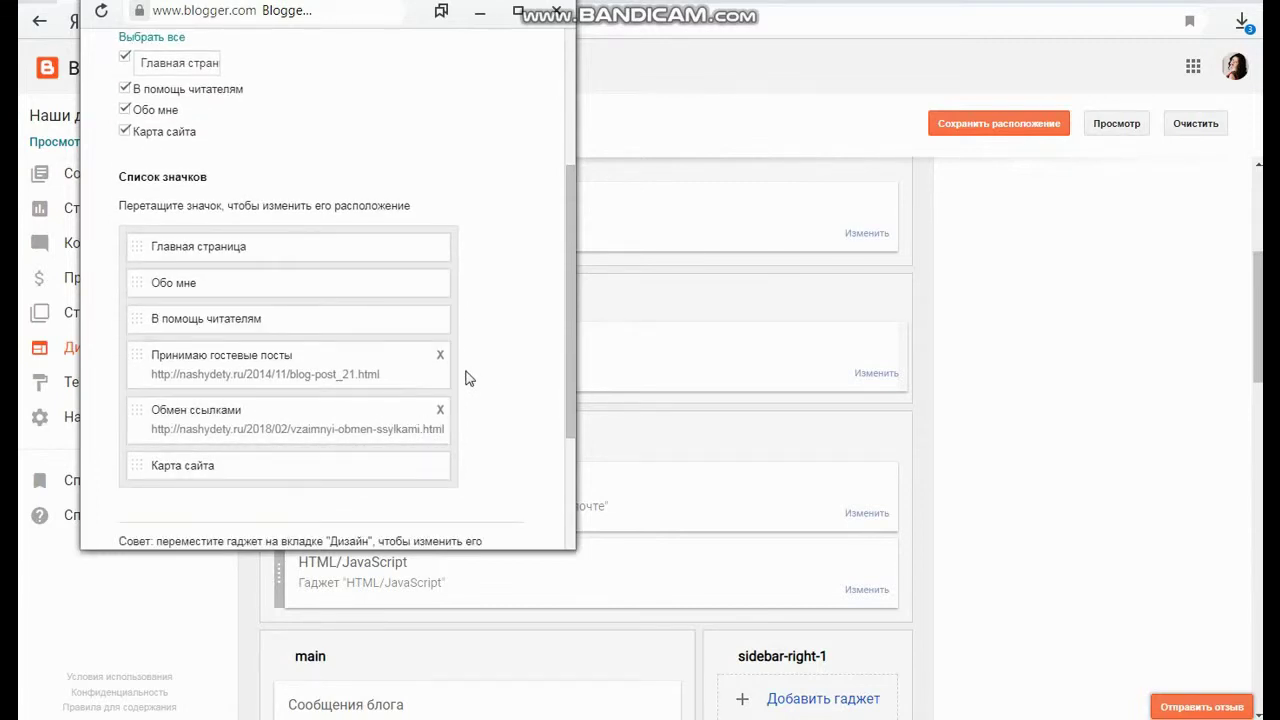
scroll(295, 400, down, 2)
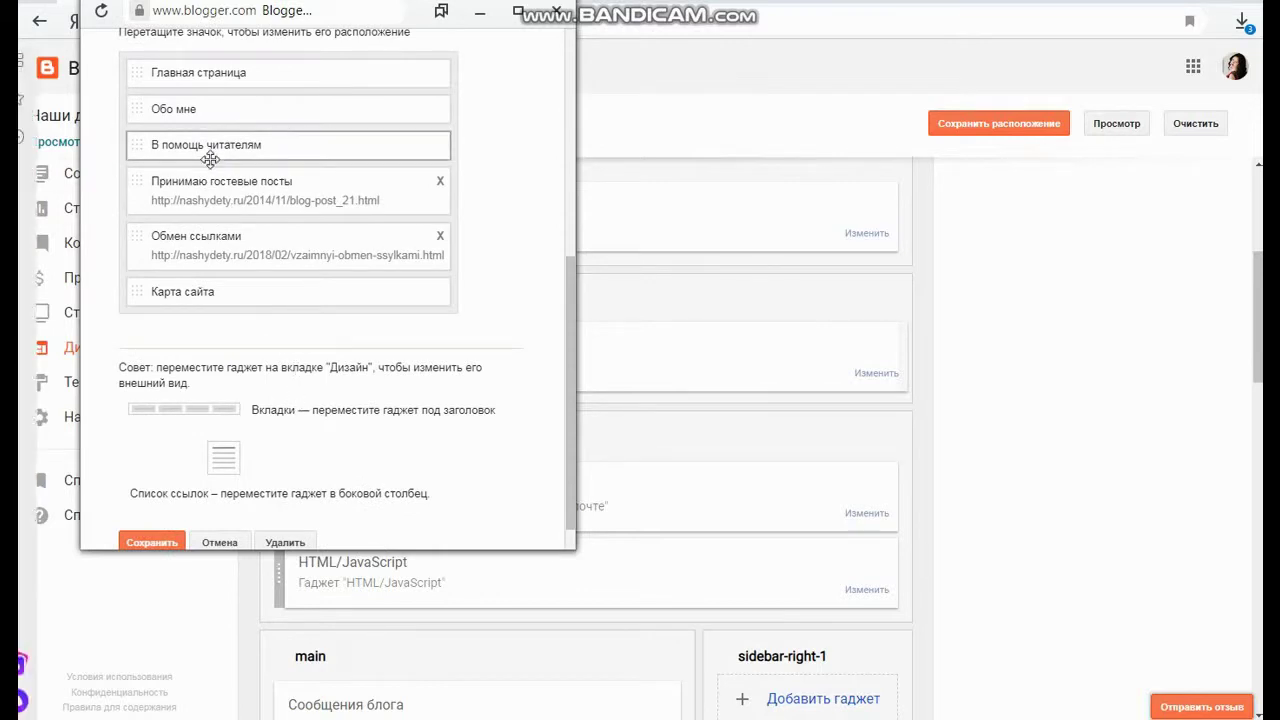
Step: Review the page list with the external links "Принимаю гостевые посты" and "Обмен ссылками", and close the gadget settings without saving
scroll(185, 160, up, 3)
scroll(227, 178, down, 1)
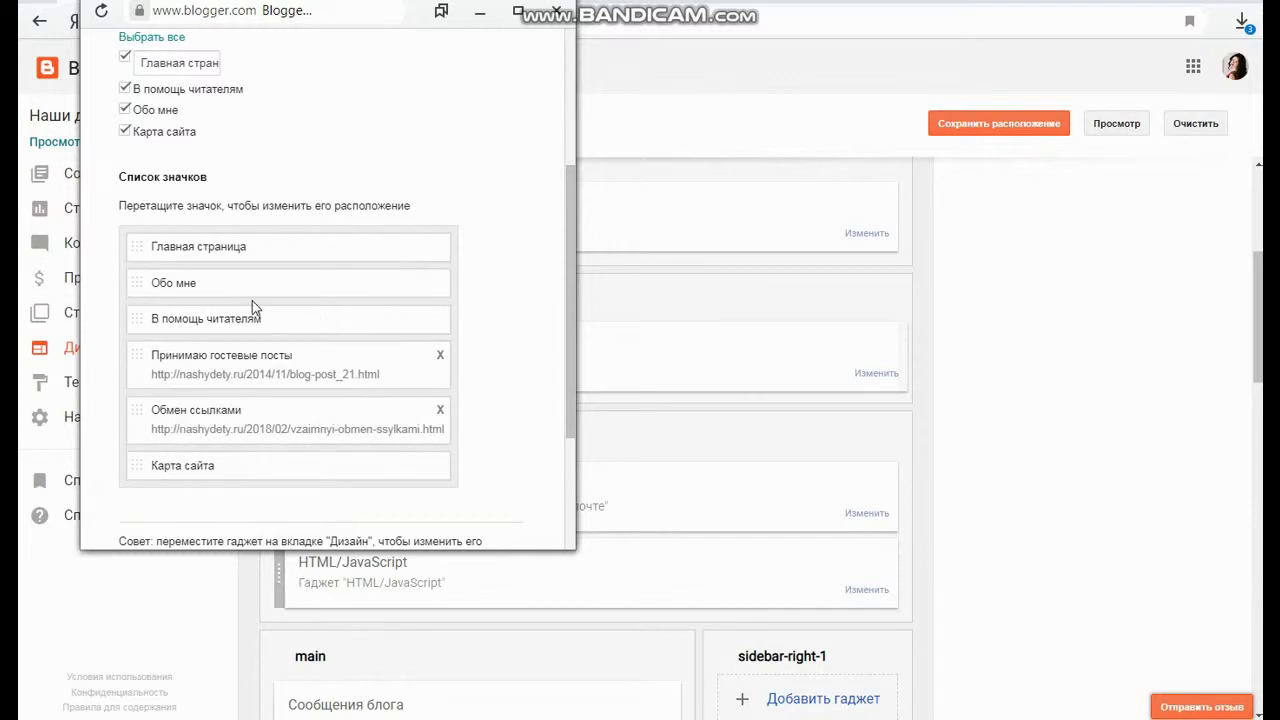
scroll(252, 292, down, 1)
scroll(252, 292, down, 1)
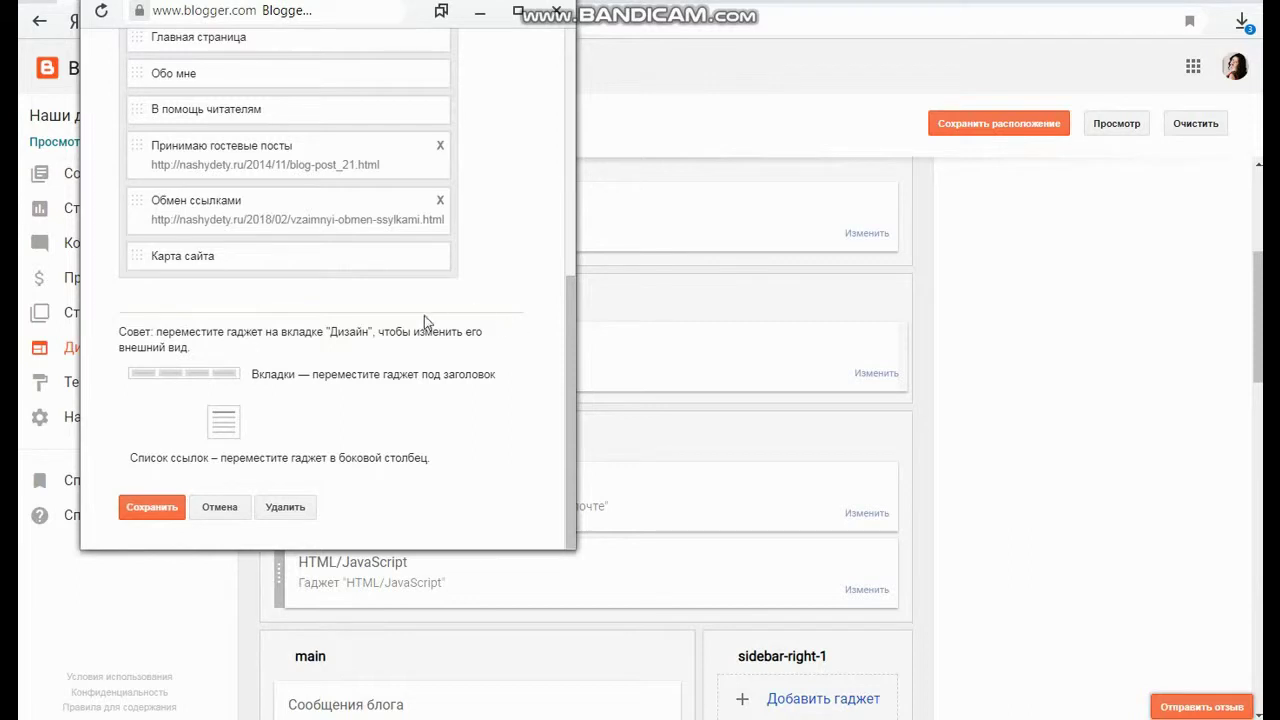
scroll(243, 323, up, 1)
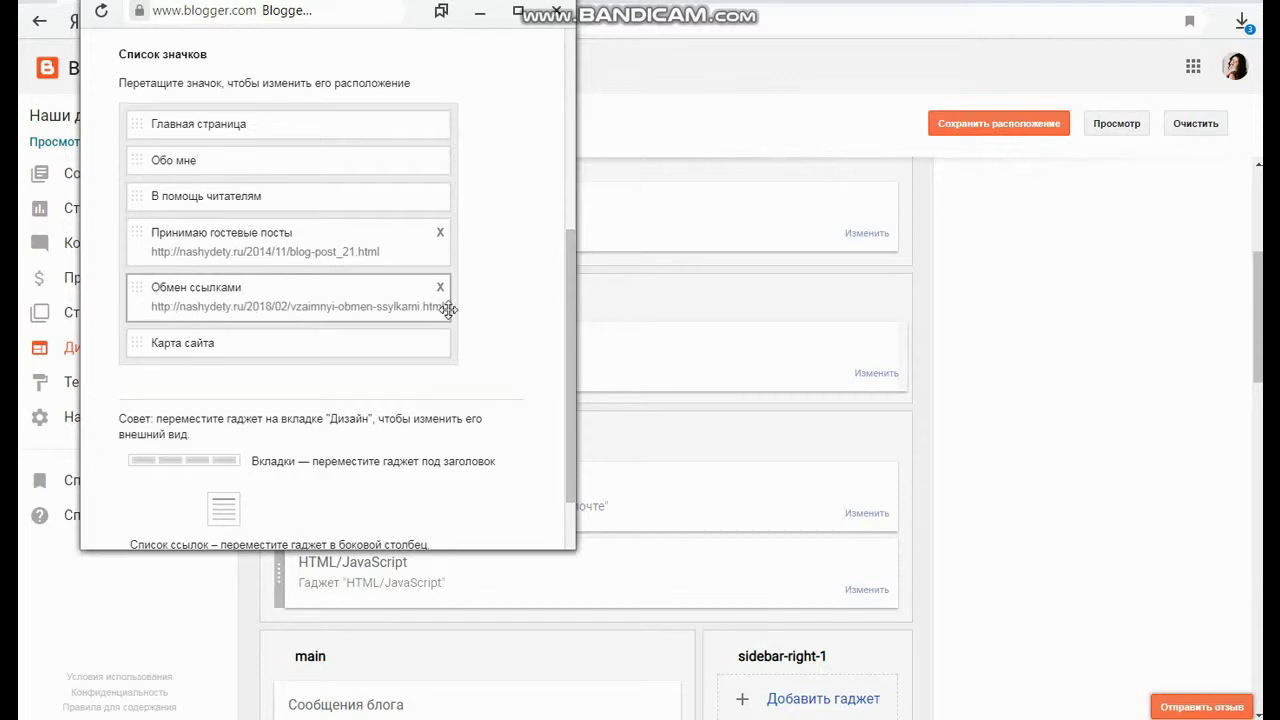
scroll(513, 343, down, 1)
scroll(513, 343, down, 2)
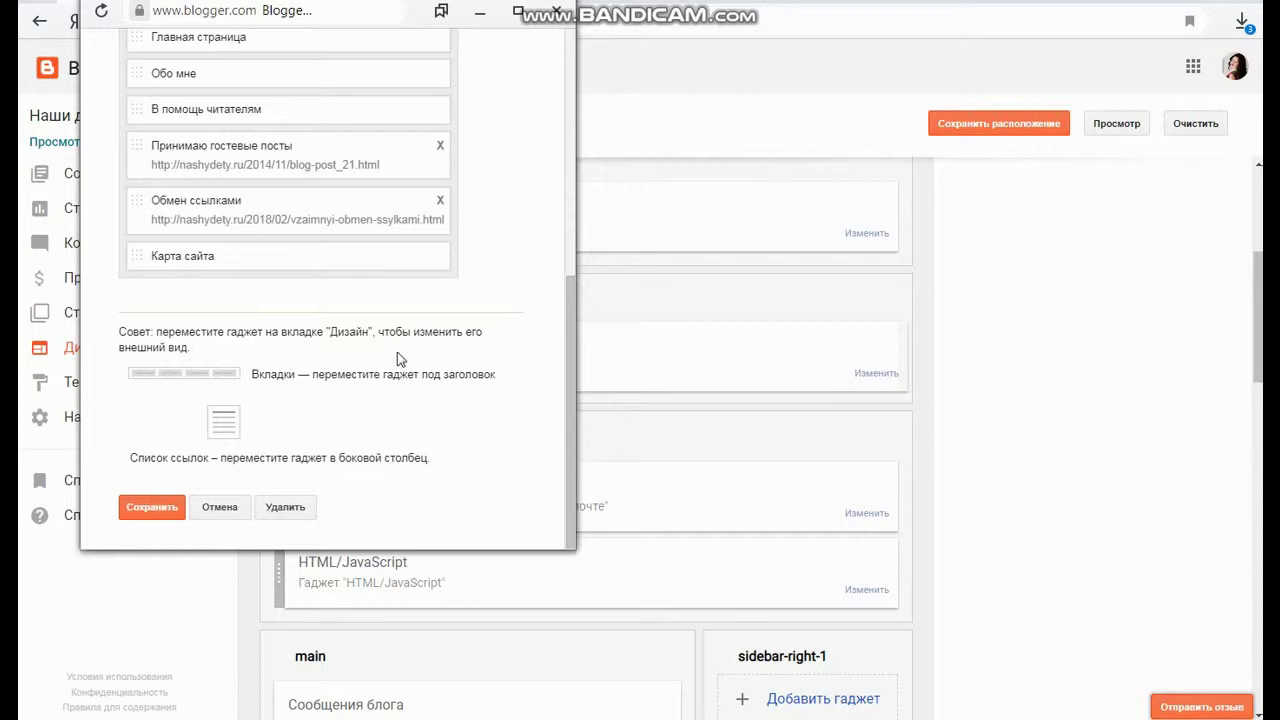
scroll(336, 360, up, 3)
scroll(336, 360, down, 3)
scroll(368, 357, up, 5)
scroll(368, 357, down, 5)
click(557, 11)
click(482, 164)
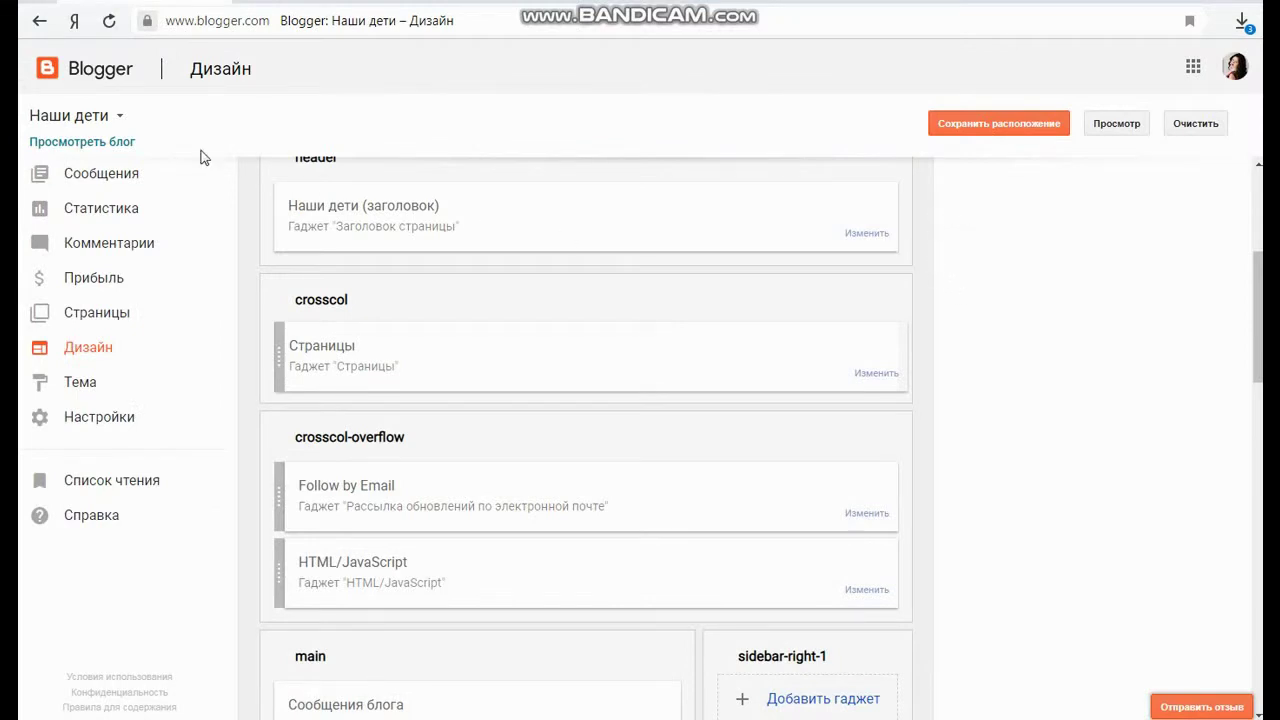
Step: View the live blog from the dashboard and look through its home page posts and sidebar gadgets
scroll(1100, 347, up, 4)
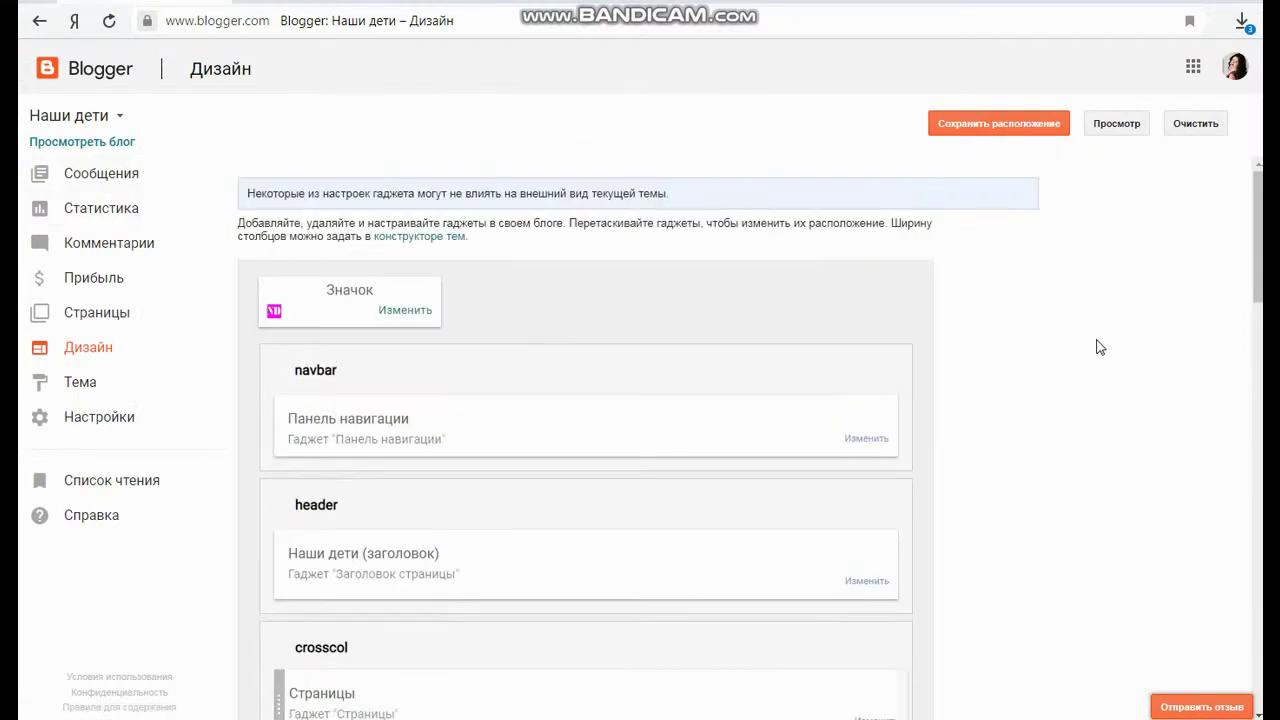
click(128, 142)
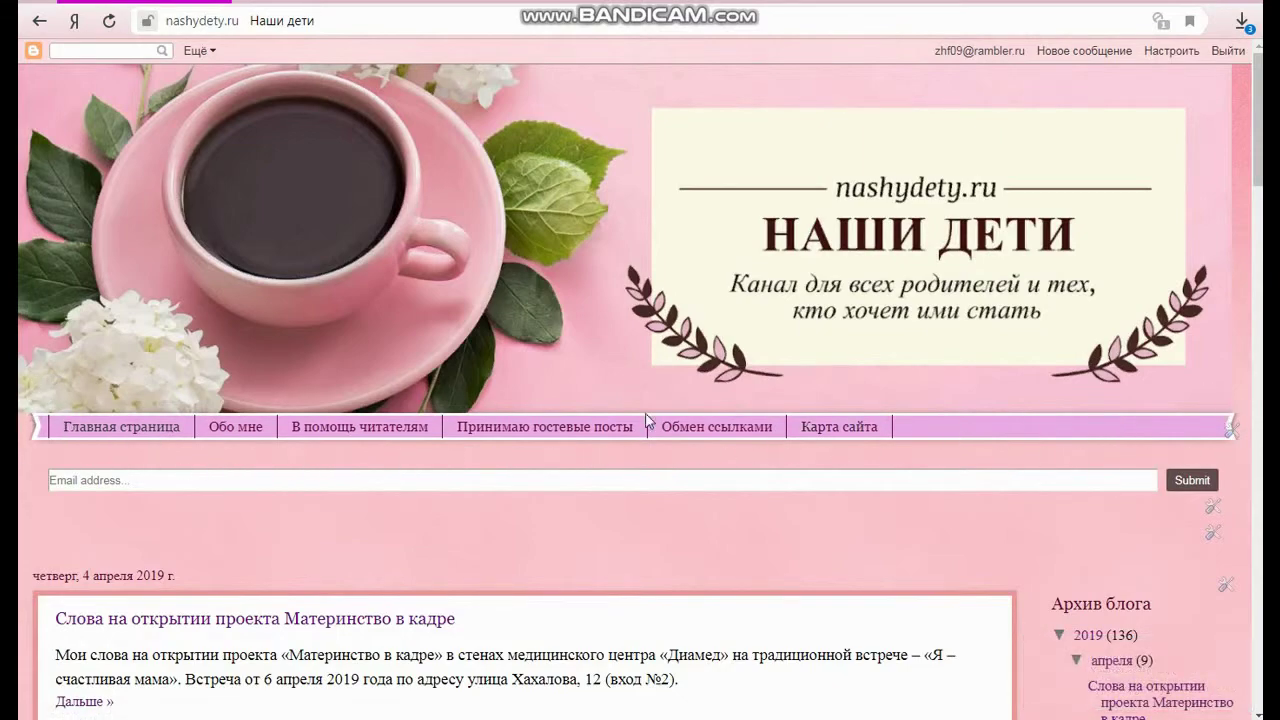
scroll(1095, 500, down, 6)
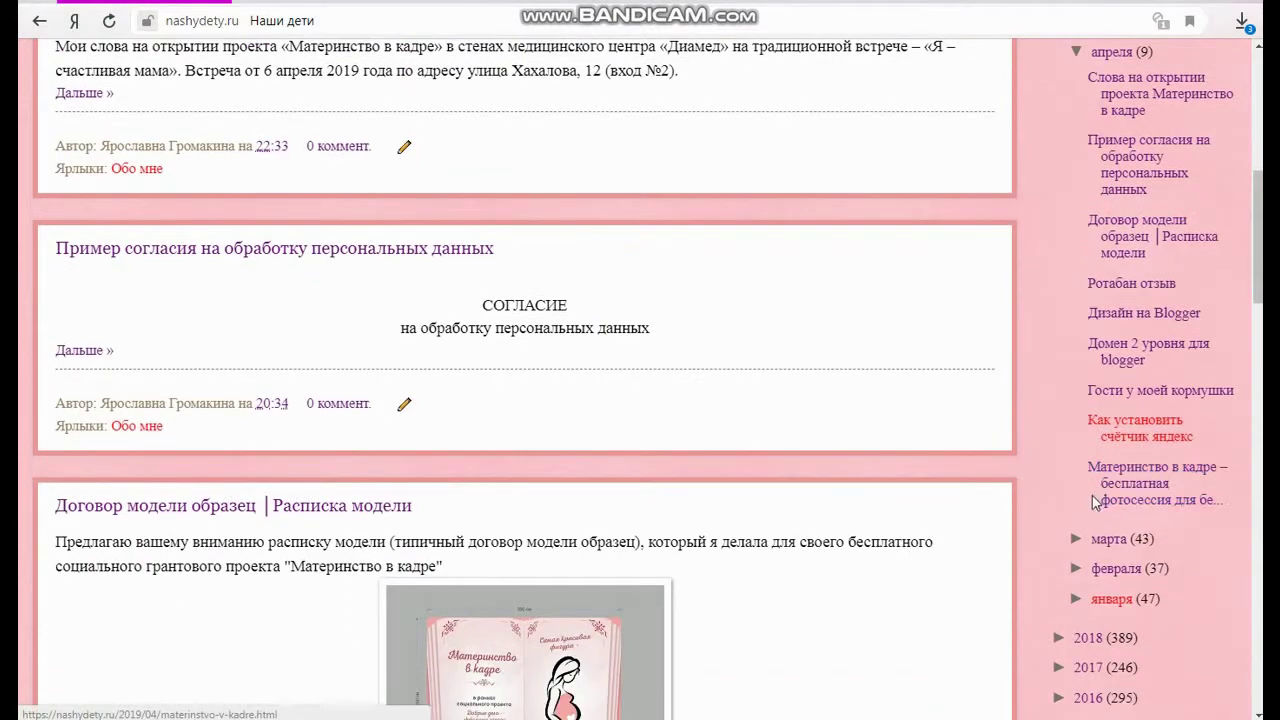
scroll(1100, 345, down, 7)
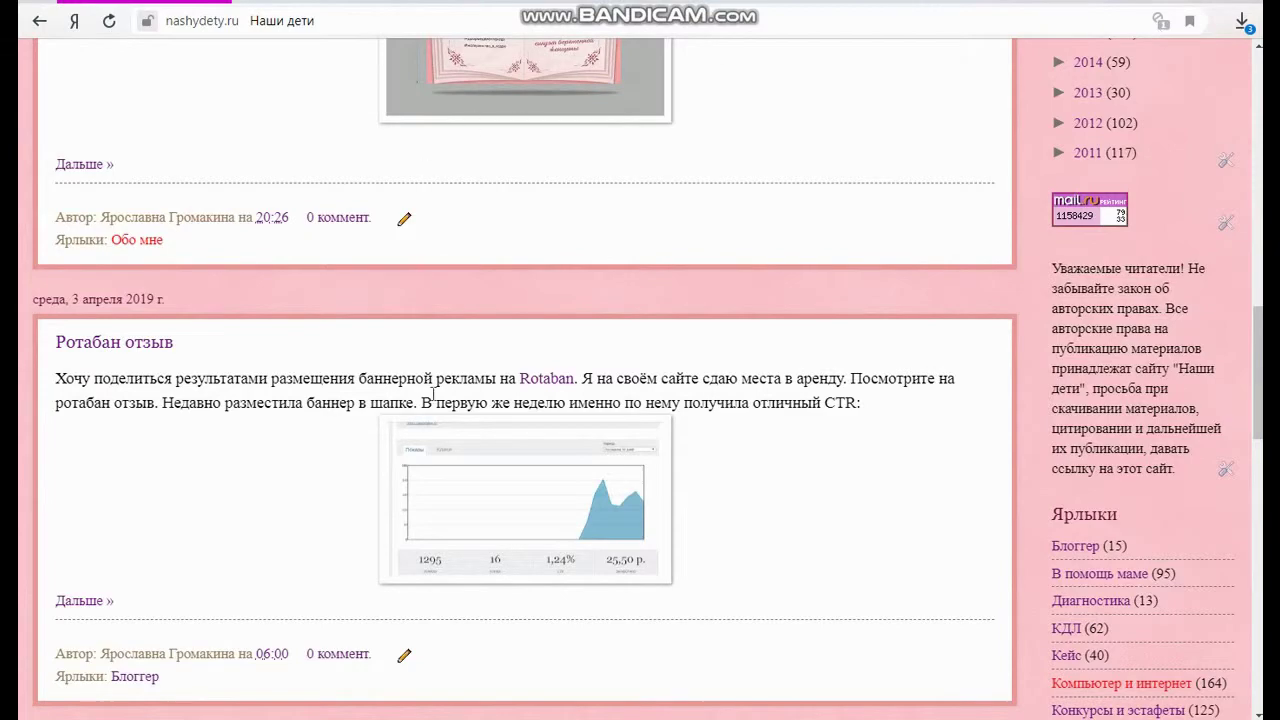
scroll(412, 266, up, 15)
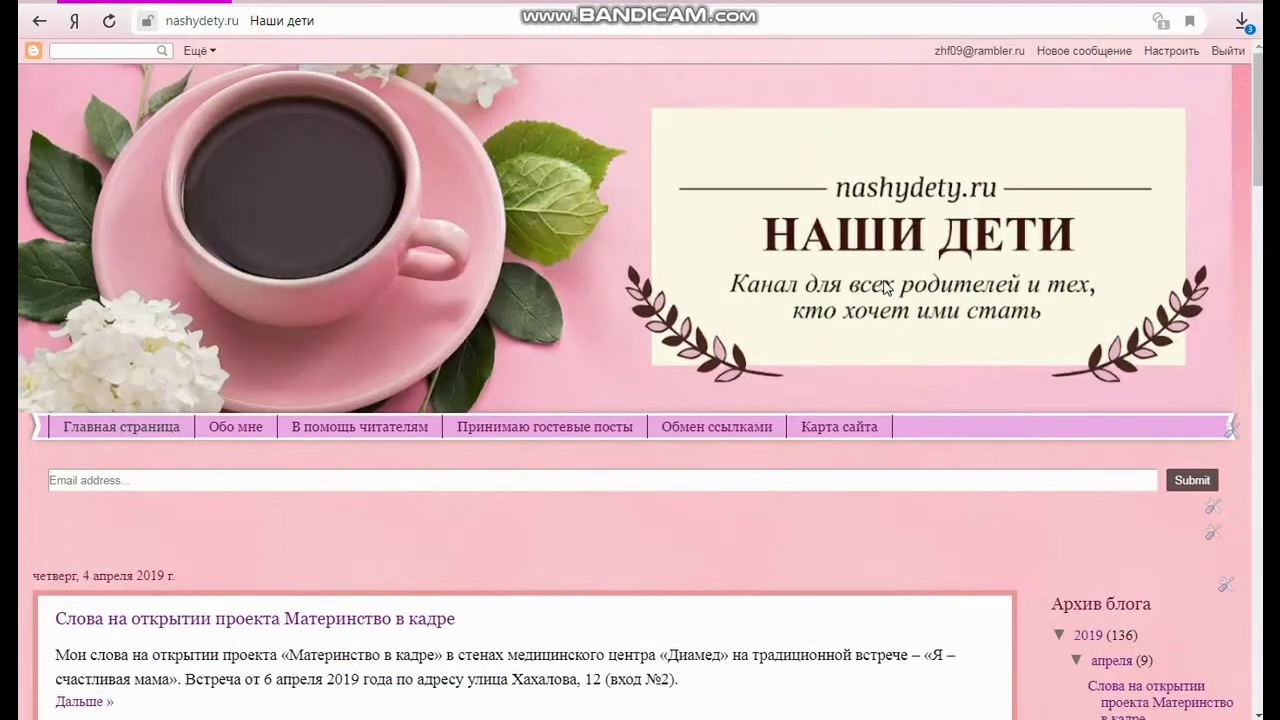